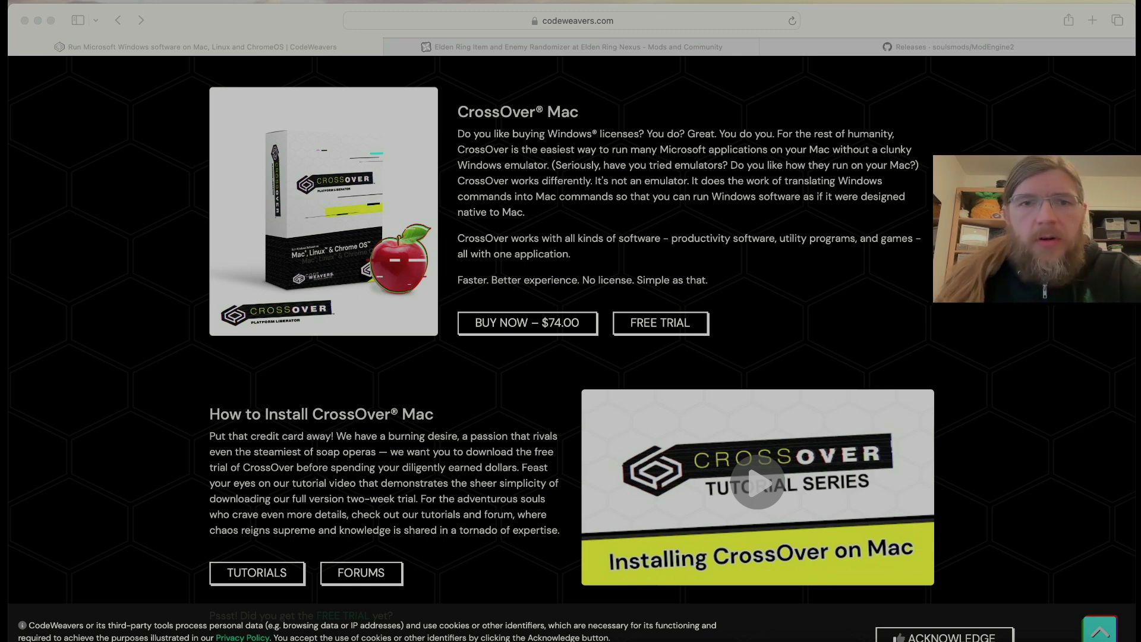
Step: Open the CodeWeavers CrossOver pricing page in the browser and scroll through the plans
{"action": "left_click", "coordinate": [734, 275]}
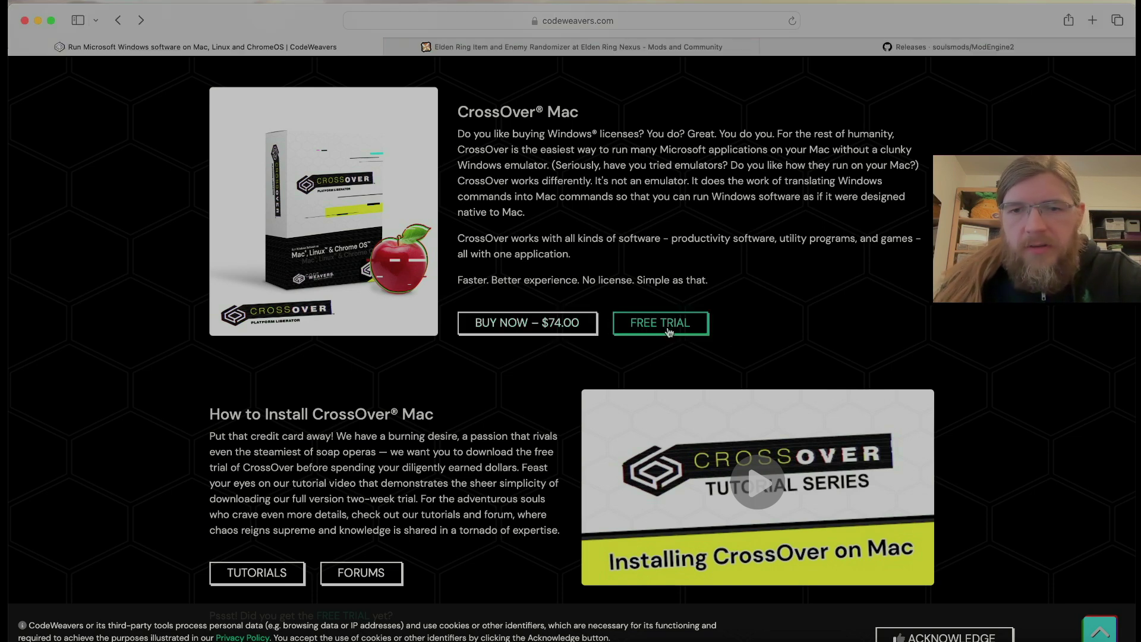
{"action": "left_click", "coordinate": [556, 333]}
{"action": "scroll", "coordinate": [463, 382], "scroll_direction": "down", "scroll_amount": 3}
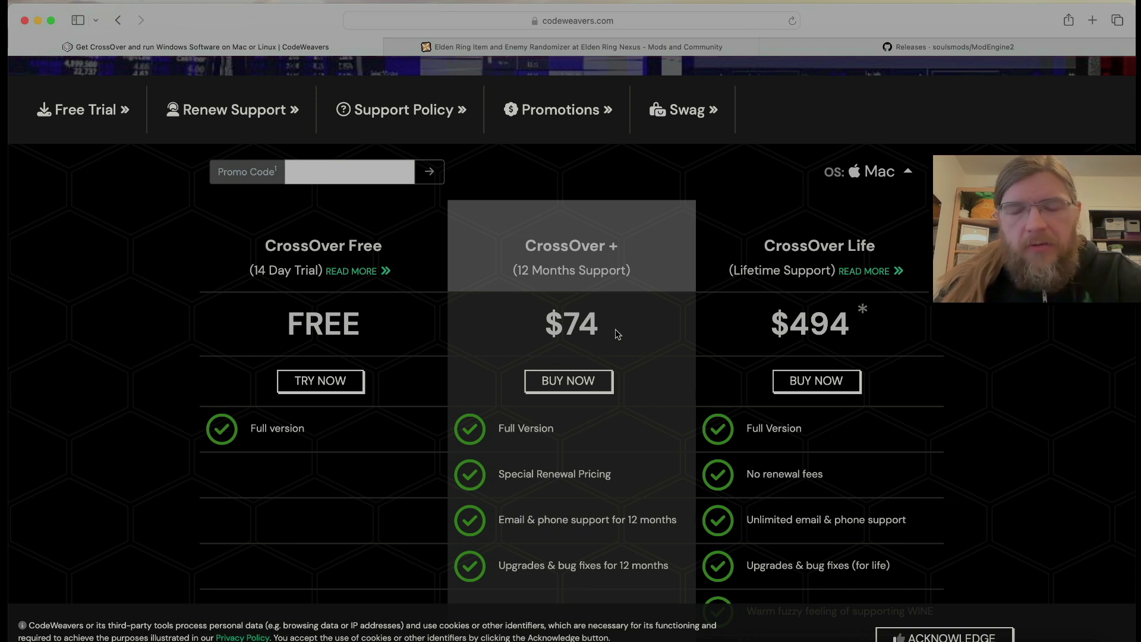
{"action": "scroll", "coordinate": [616, 334], "scroll_direction": "down", "scroll_amount": 1}
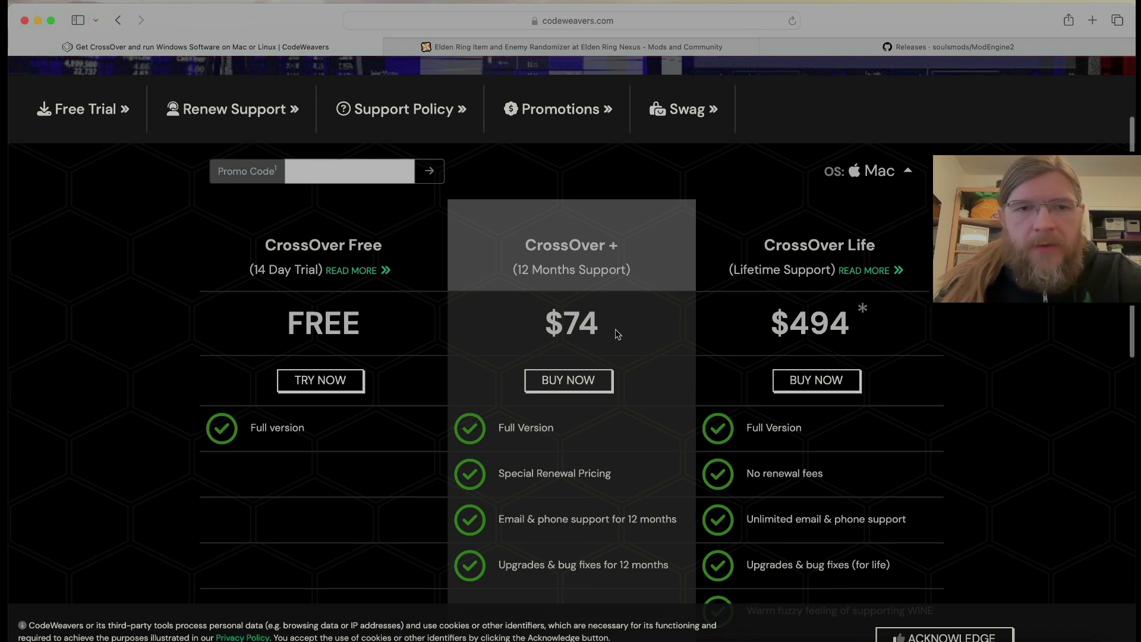
Step: Go to the CrossOver Free 14-day trial download form for macOS
{"action": "left_click", "coordinate": [338, 380]}
{"action": "scroll", "coordinate": [561, 439], "scroll_direction": "down", "scroll_amount": 5}
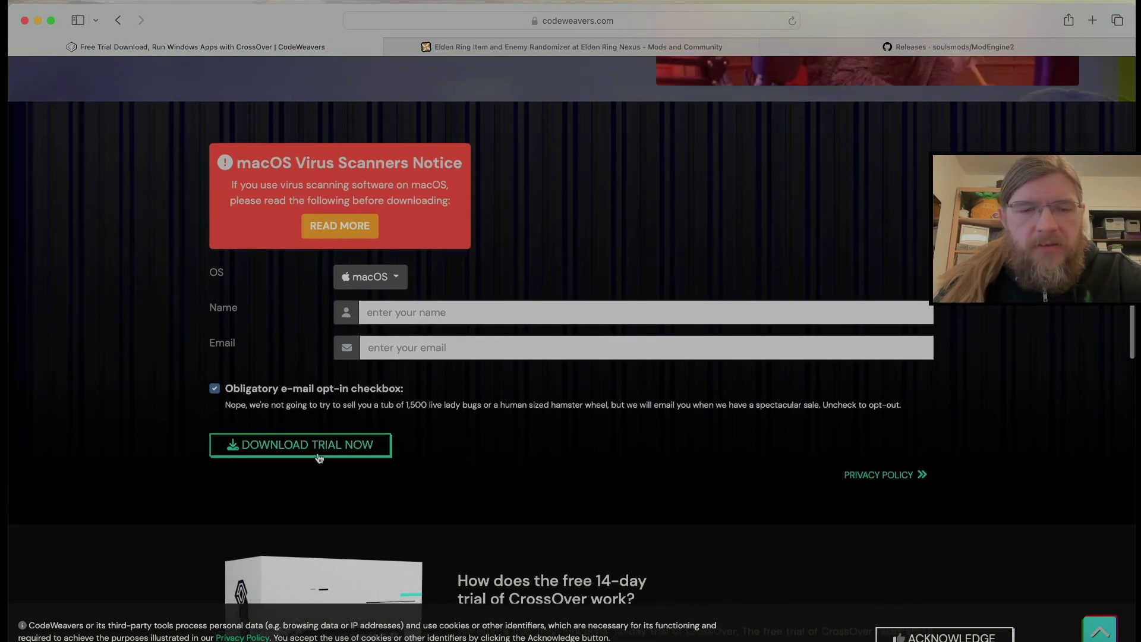
{"action": "scroll", "coordinate": [685, 393], "scroll_direction": "up", "scroll_amount": 1}
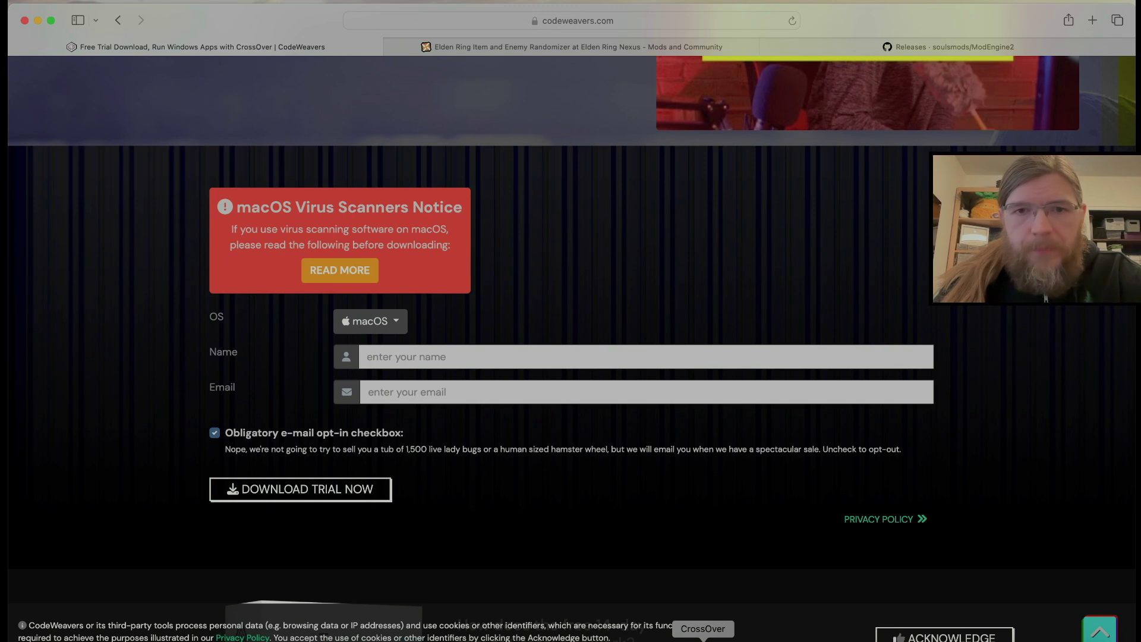
{"action": "left_click", "coordinate": [704, 640]}
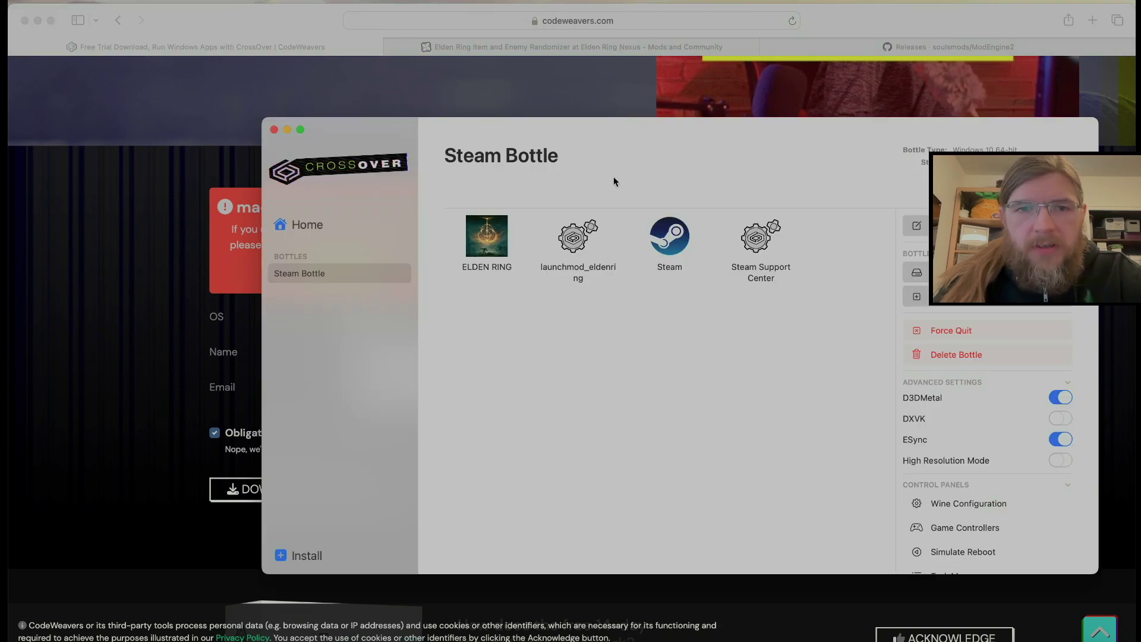
Step: Search CrossOver's install catalogue for 'elden ring'
{"action": "left_click_drag", "start_coordinate": [672, 135], "coordinate": [586, 113]}
{"action": "left_click", "coordinate": [199, 540]}
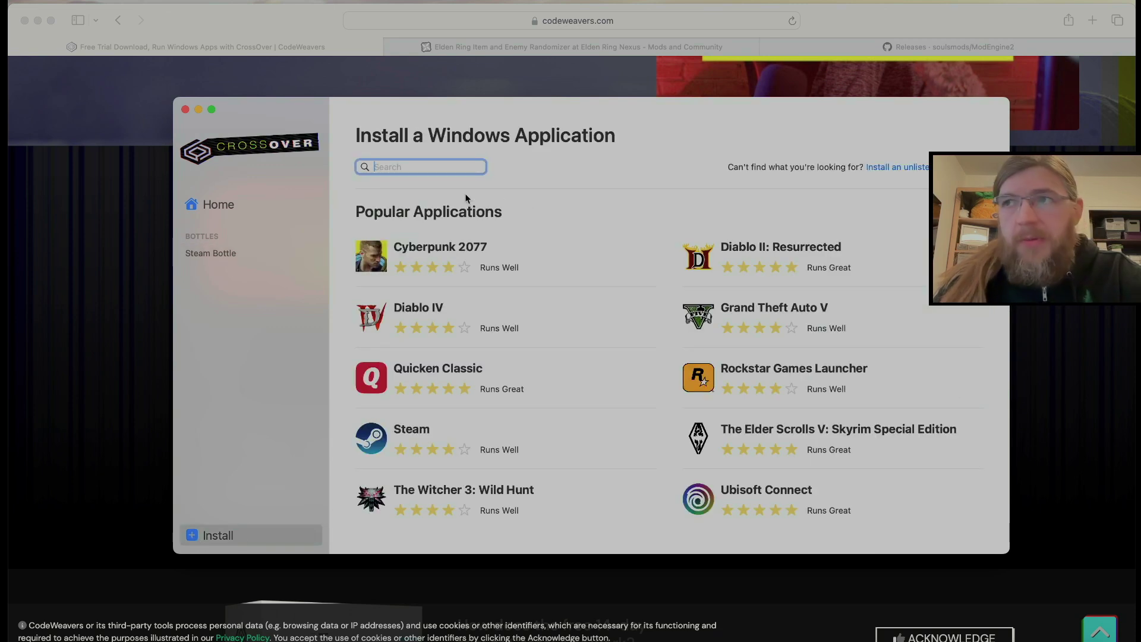
{"action": "type", "text": "elden r"}
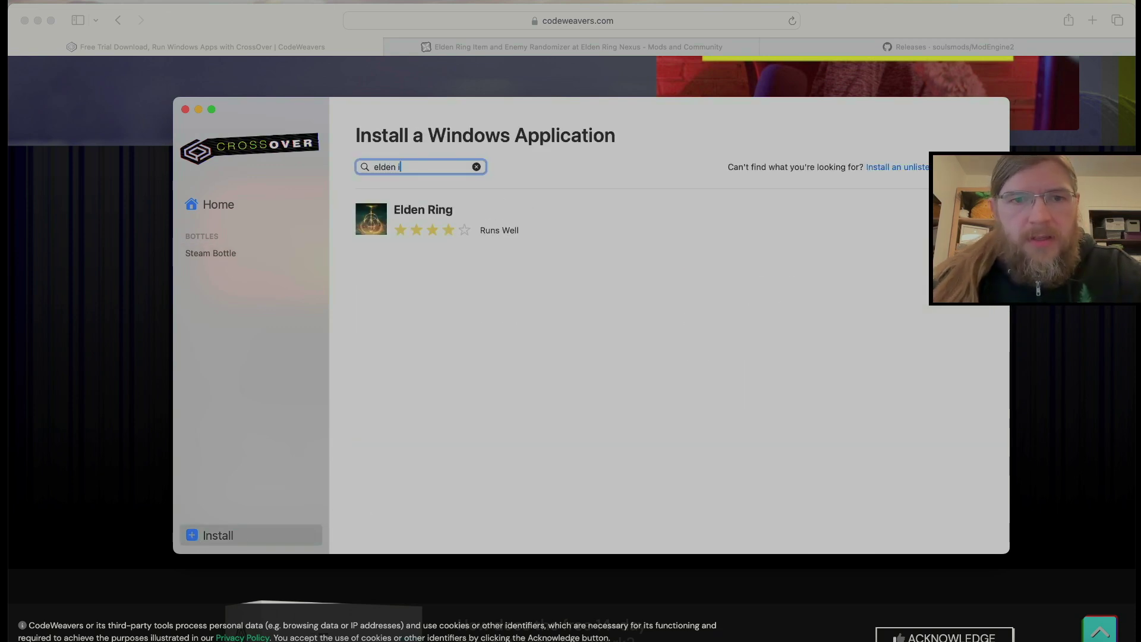
{"action": "type", "text": "ing"}
Step: View the Elden Ring install details, then select the Steam Bottle to show its programs
{"action": "left_click", "coordinate": [419, 225]}
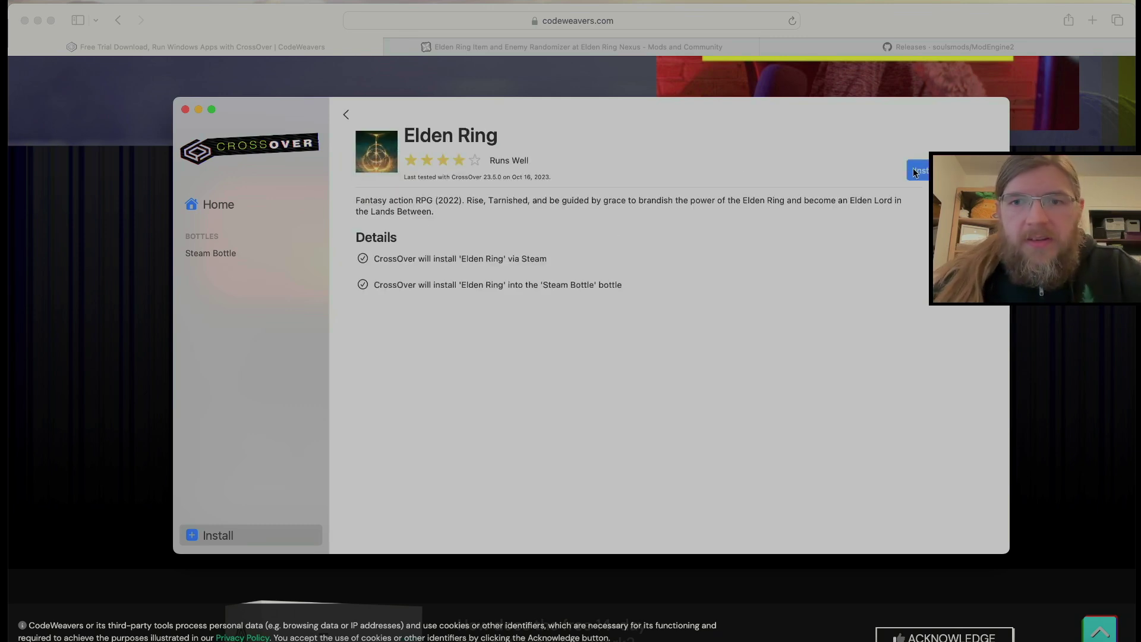
{"action": "left_click", "coordinate": [918, 172]}
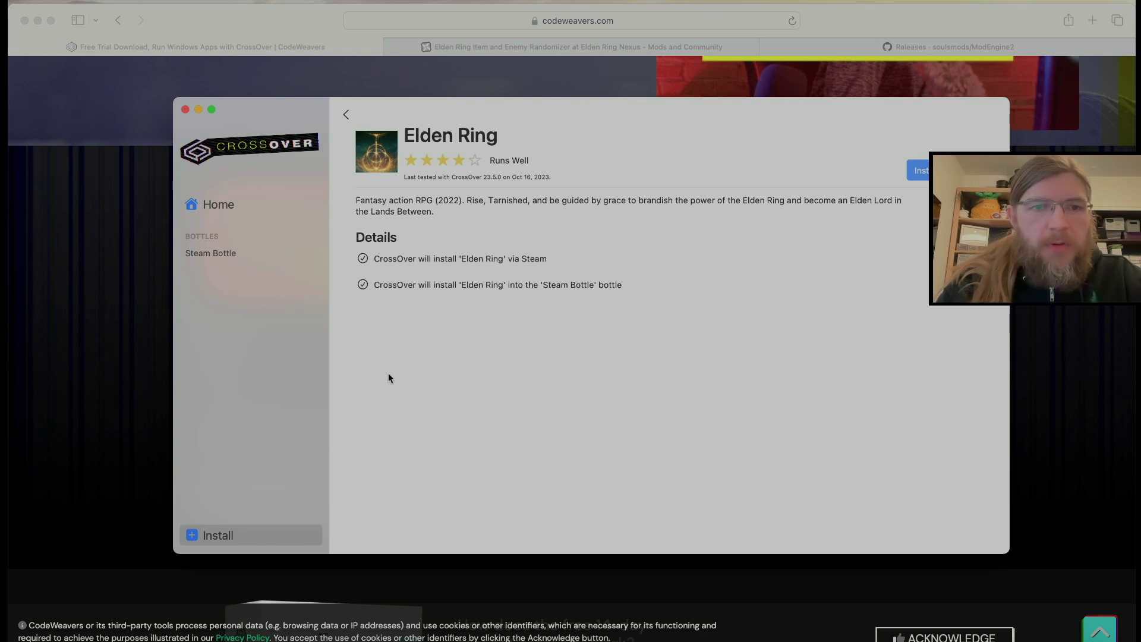
{"action": "left_click", "coordinate": [345, 114]}
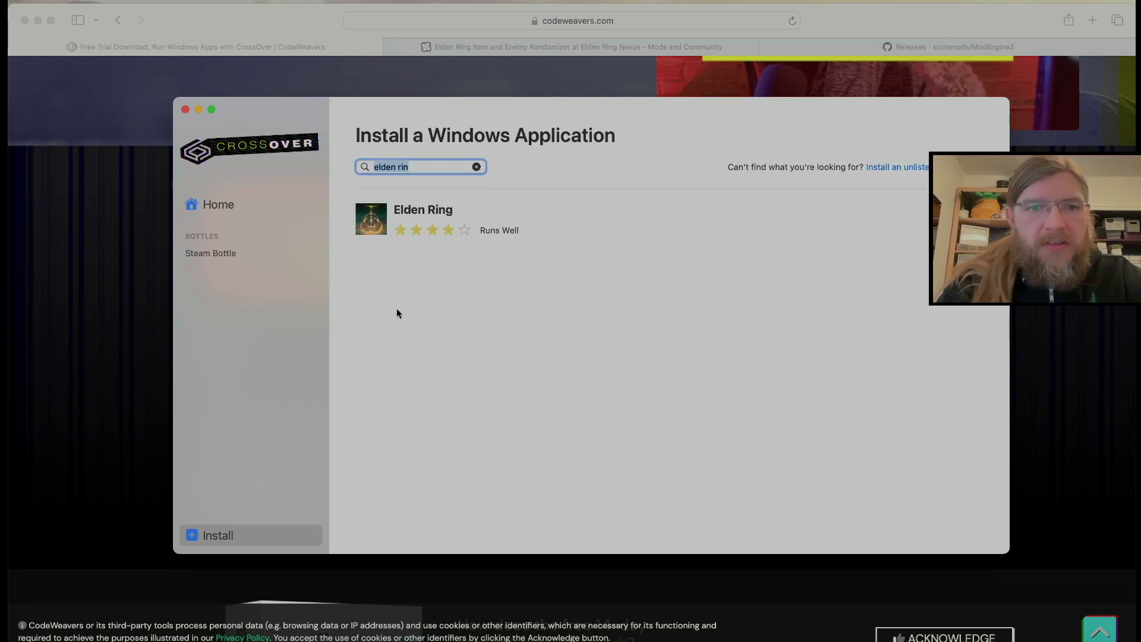
{"action": "left_click", "coordinate": [239, 255]}
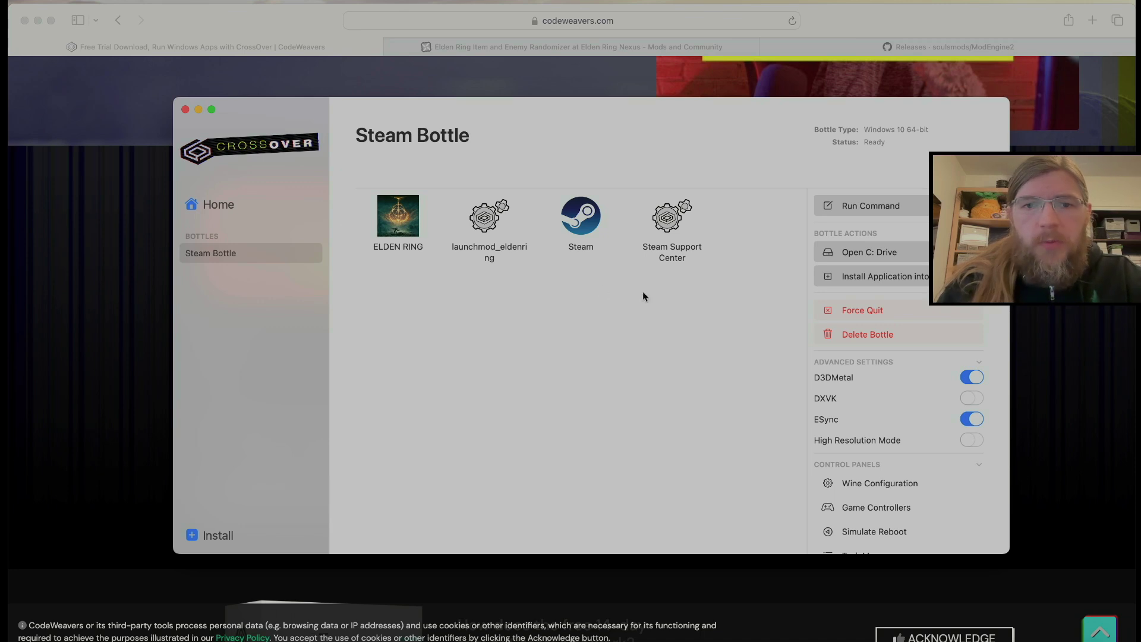
Step: Open the bottle's C drive in Finder and browse to Program Files (x86)/Steam
{"action": "left_click", "coordinate": [865, 252]}
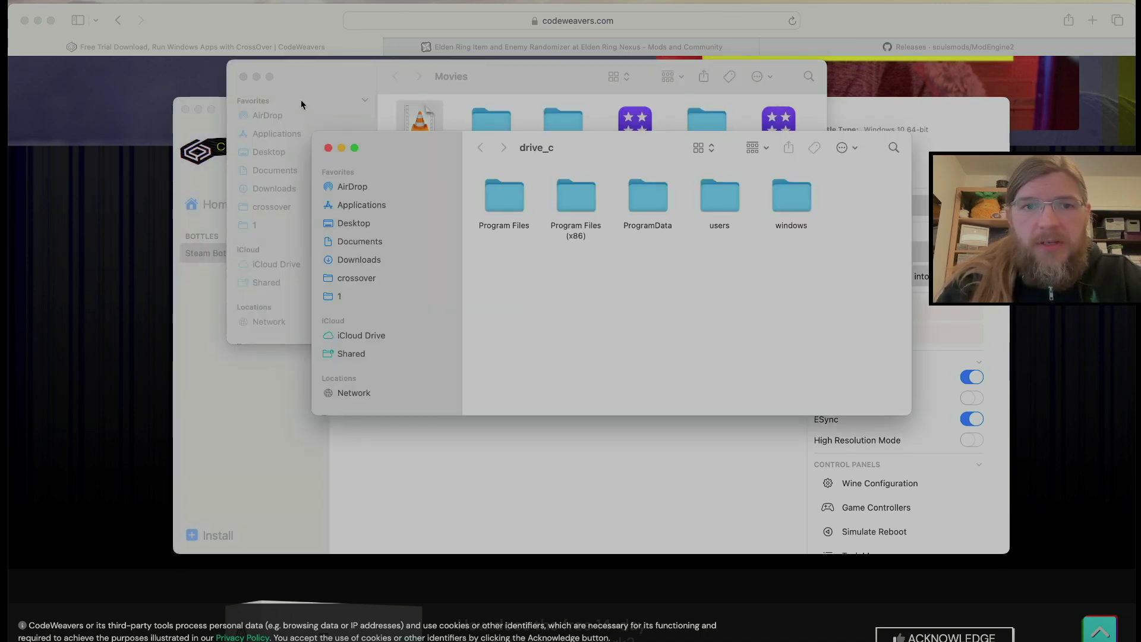
{"action": "left_click_drag", "start_coordinate": [423, 147], "coordinate": [344, 302]}
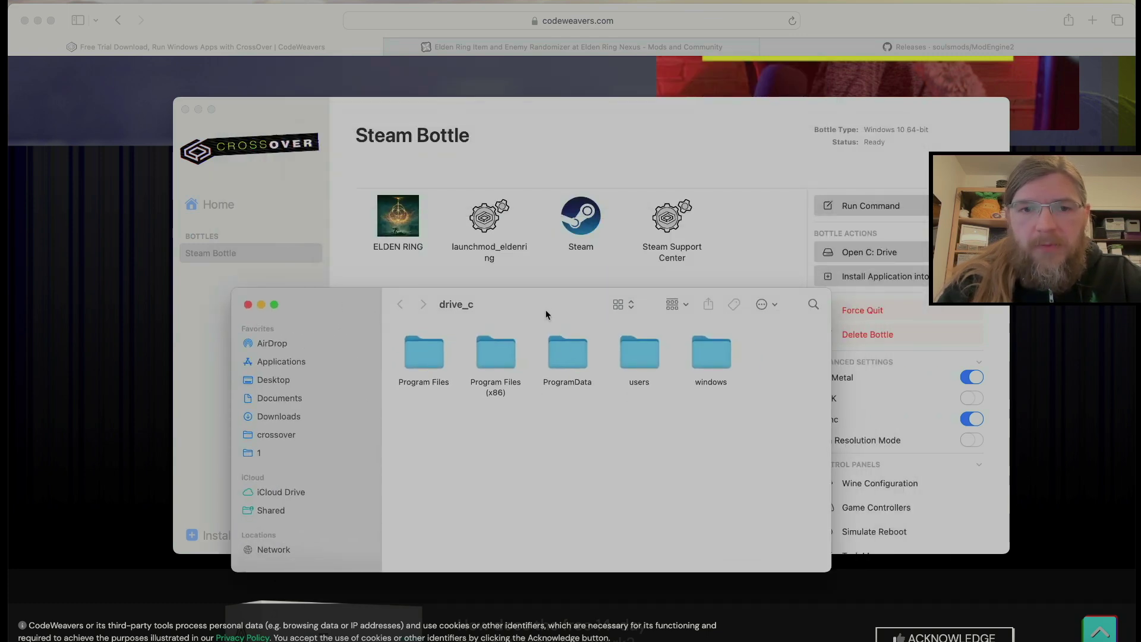
{"action": "left_click_drag", "start_coordinate": [547, 314], "coordinate": [519, 282]}
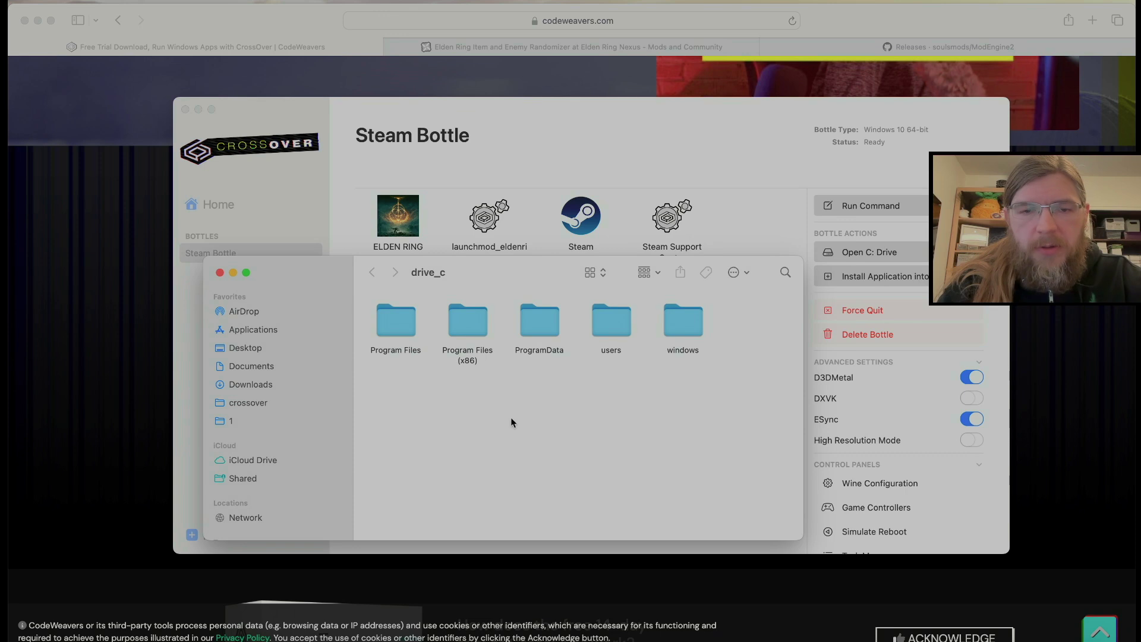
{"action": "double_click", "coordinate": [461, 321]}
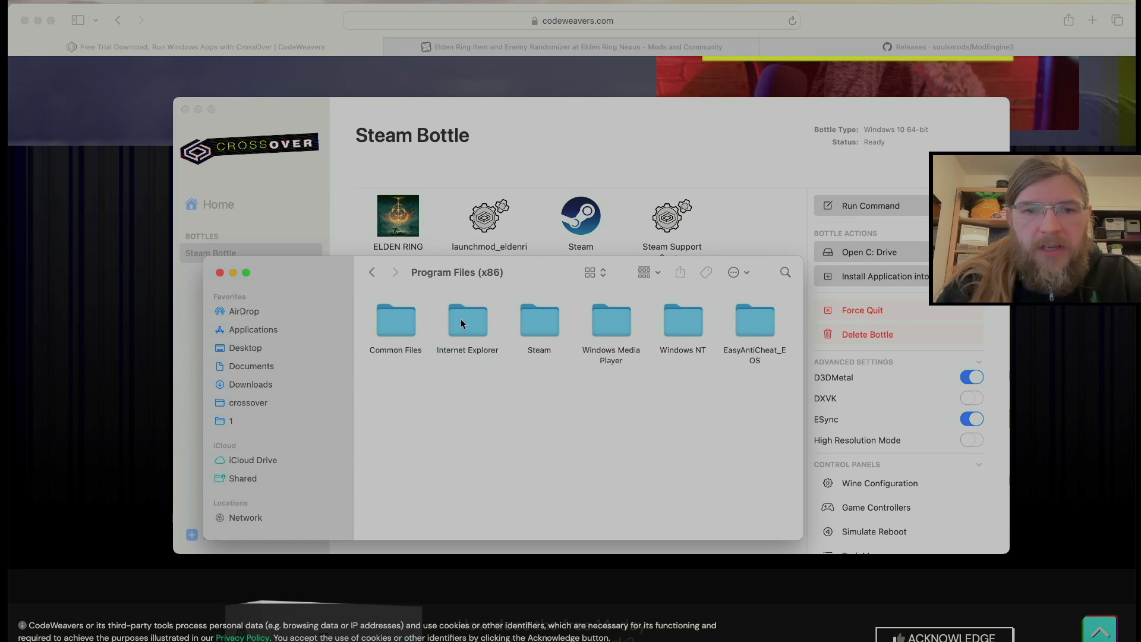
{"action": "double_click", "coordinate": [533, 318]}
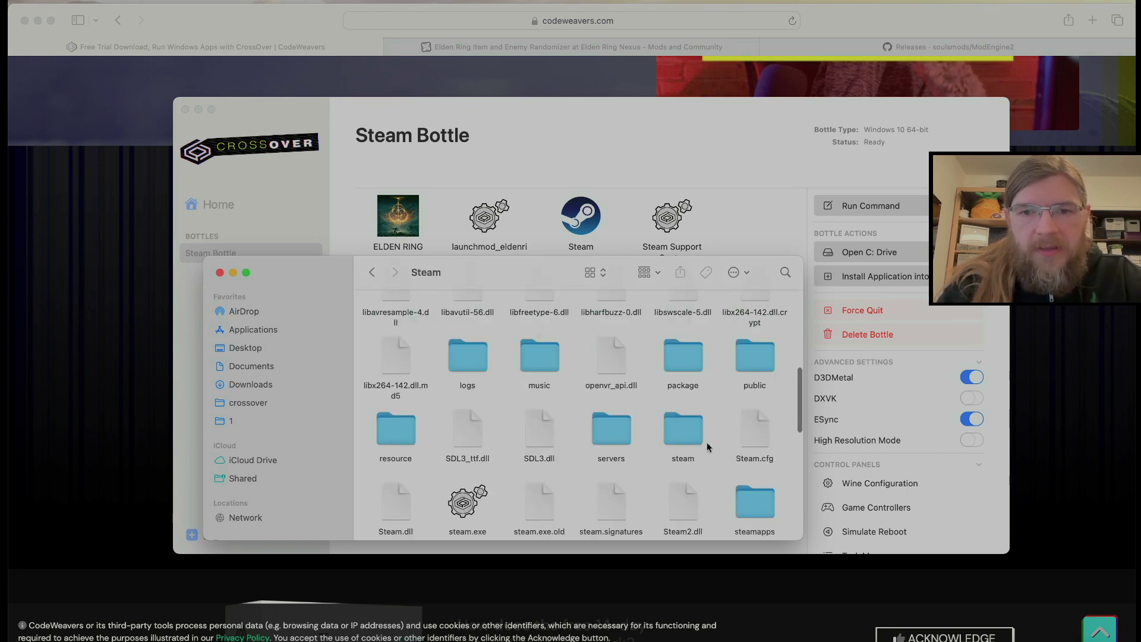
Step: Open Steam.cfg with TextEdit
{"action": "left_click", "coordinate": [756, 427]}
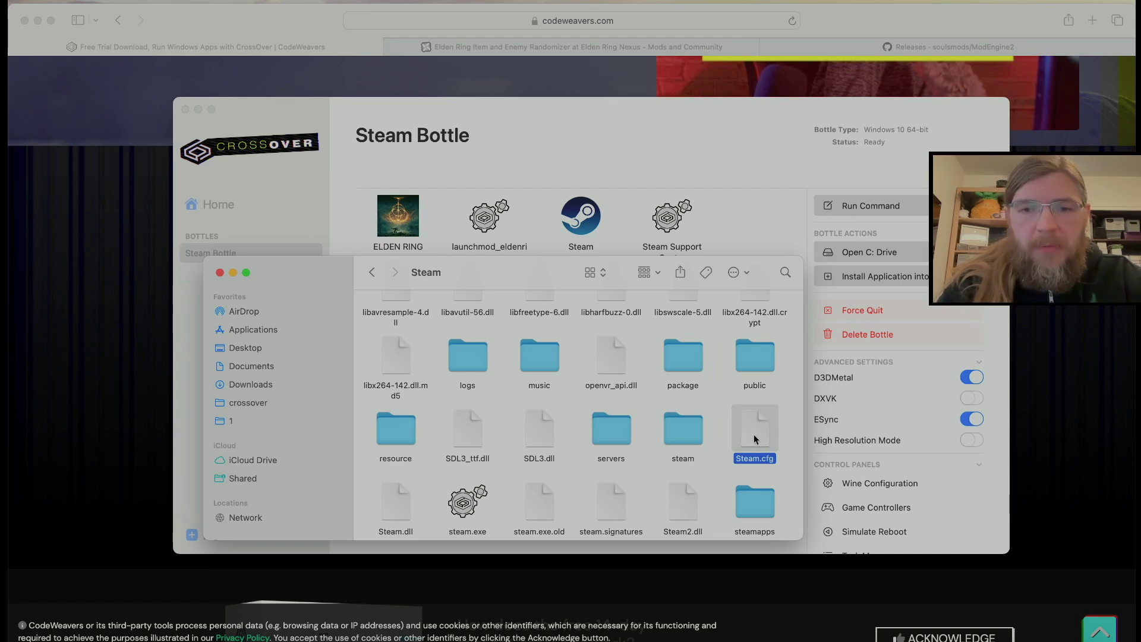
{"action": "right_click", "coordinate": [754, 439]}
{"action": "mouse_move", "coordinate": [786, 402]}
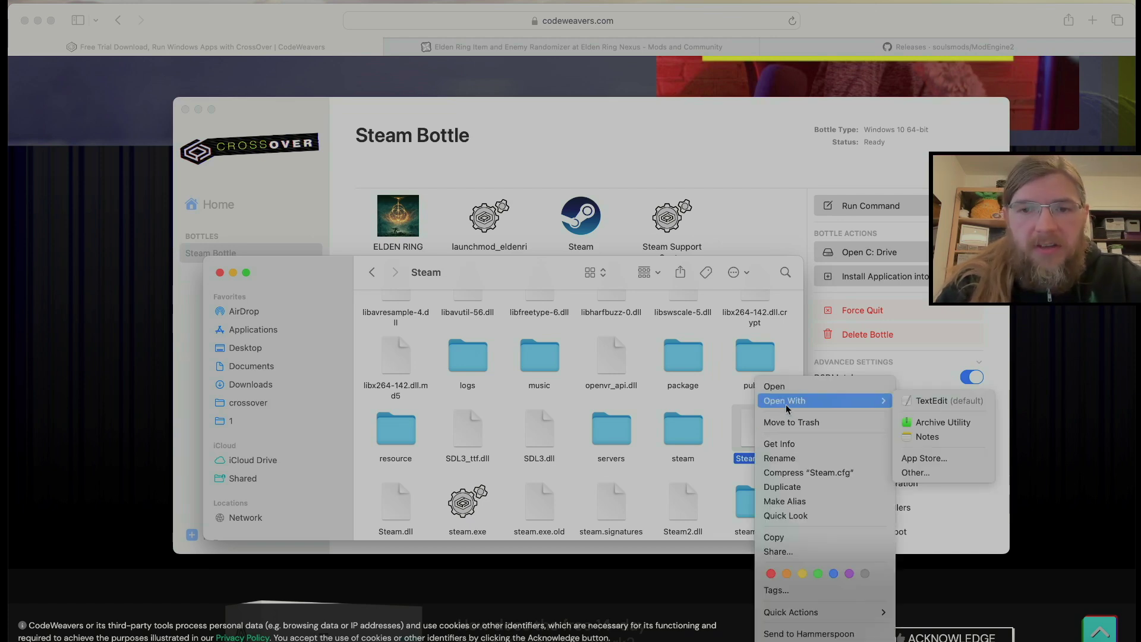
{"action": "left_click", "coordinate": [945, 401]}
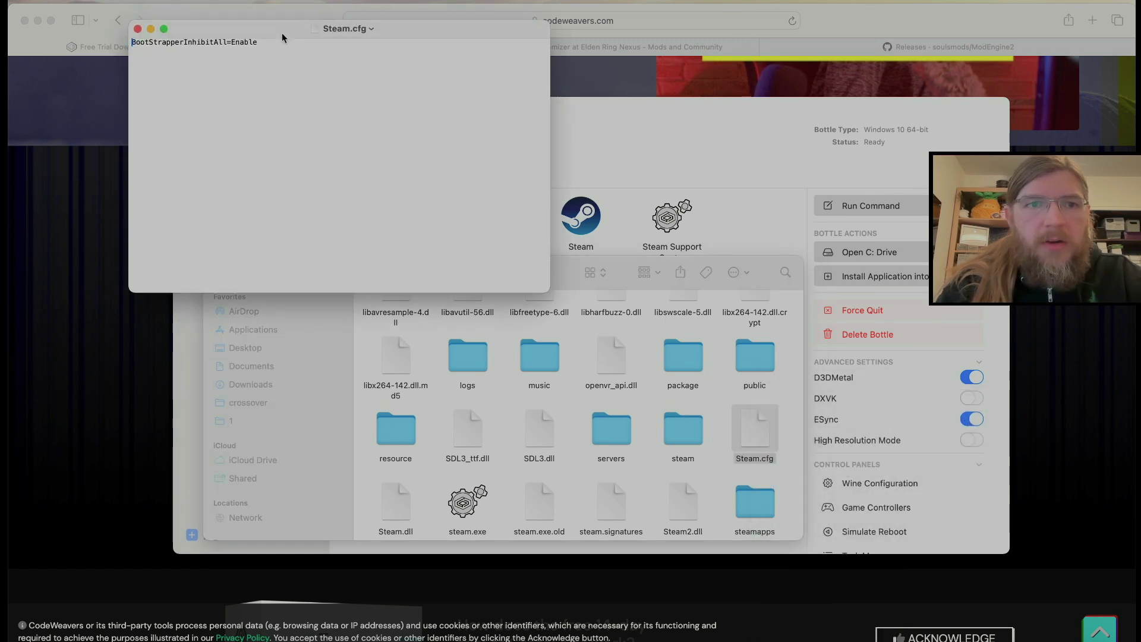
Step: Verify Steam.cfg keeps only BootStrapperInhibitAll=Enable in plain text, undoing any test edits
{"action": "key", "text": "super+a"}
{"action": "key", "text": "BackSpace"}
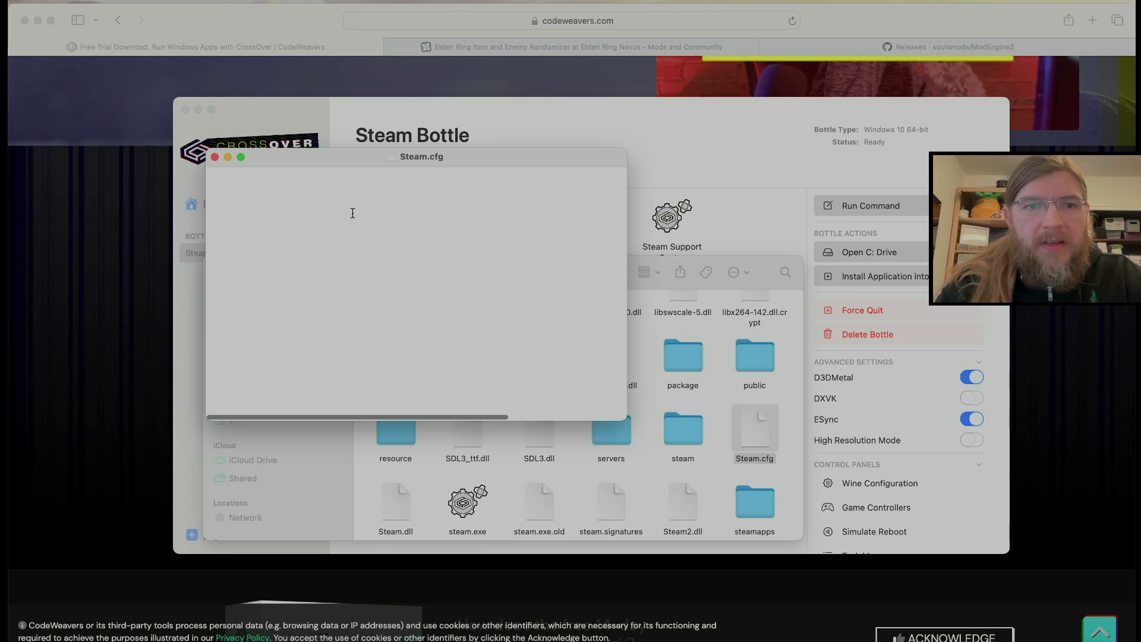
{"action": "key", "text": "super+z"}
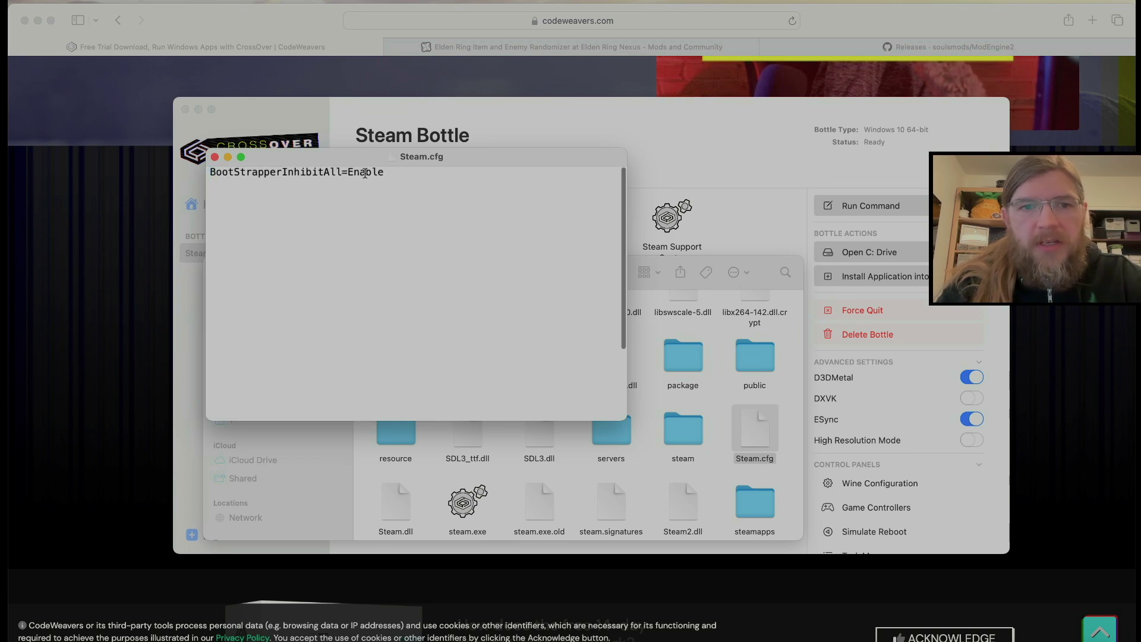
{"action": "left_click", "coordinate": [404, 176]}
{"action": "key", "text": "Return"}
{"action": "key", "text": "BackSpace"}
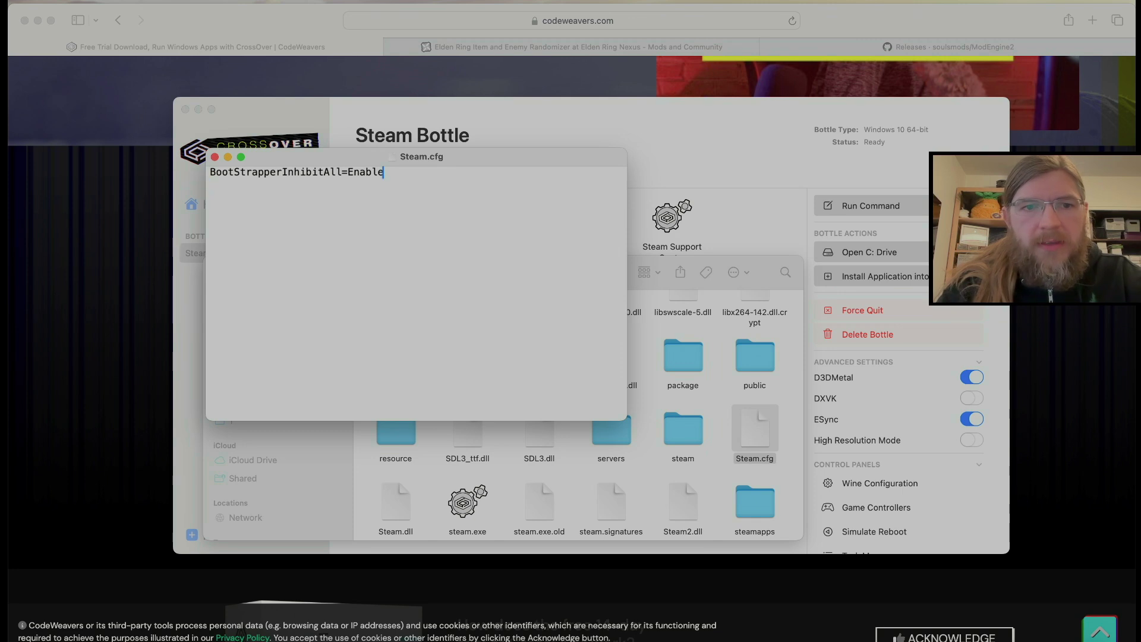
{"action": "left_click", "coordinate": [181, 1]}
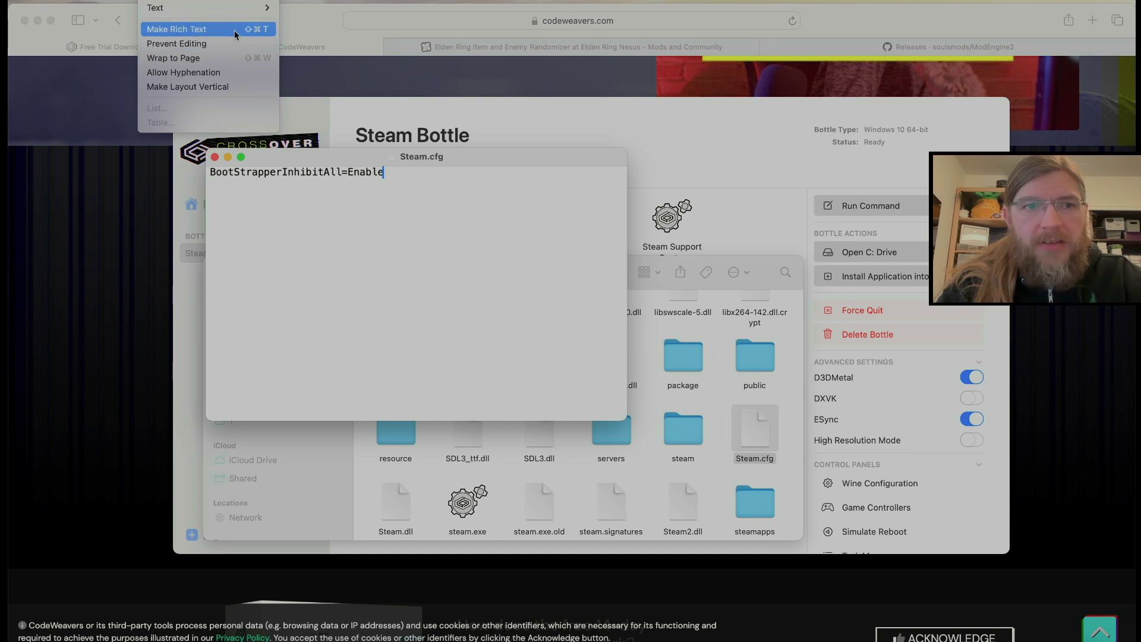
{"action": "left_click", "coordinate": [386, 294]}
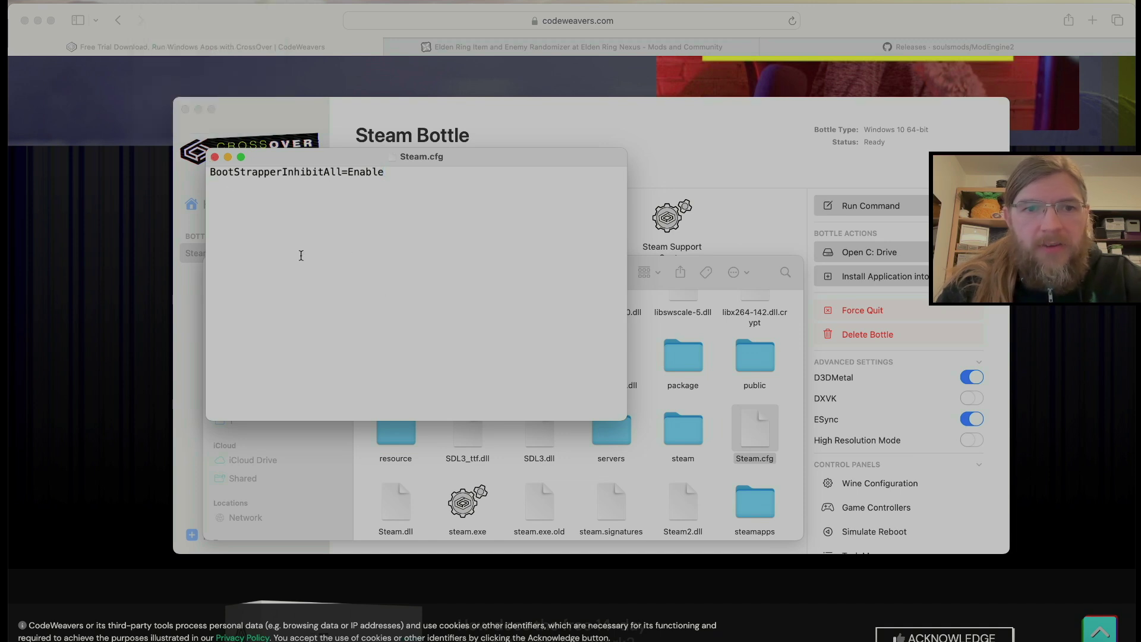
Step: Close Steam.cfg and the Steam folder window, then bring CrossOver's Steam Bottle forward
{"action": "left_click", "coordinate": [215, 158]}
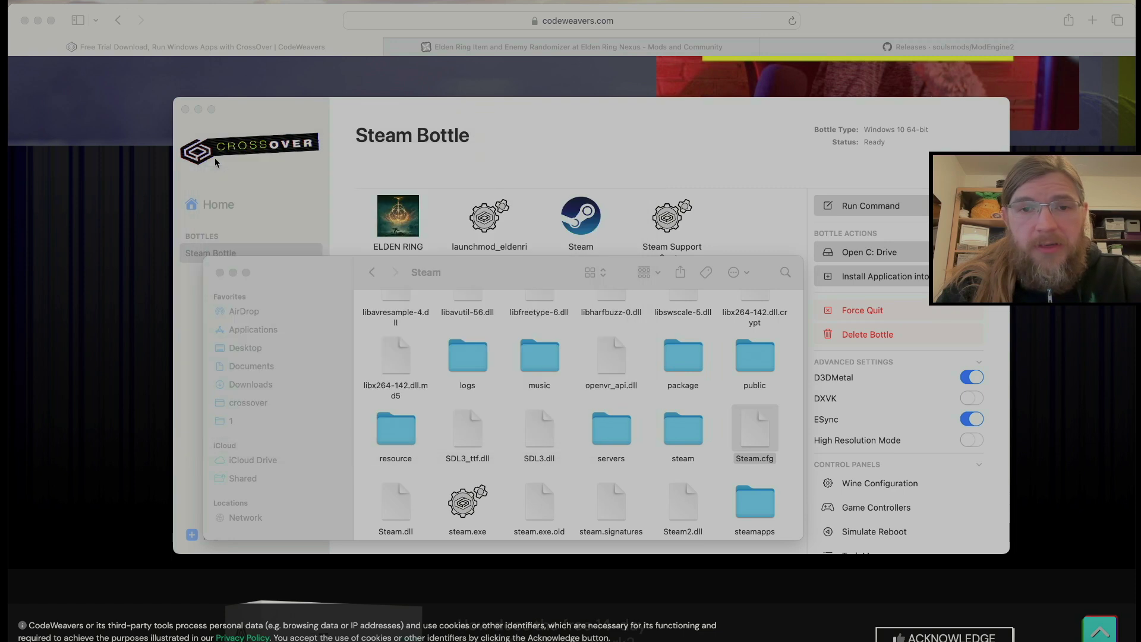
{"action": "left_click_drag", "start_coordinate": [502, 279], "coordinate": [501, 199]}
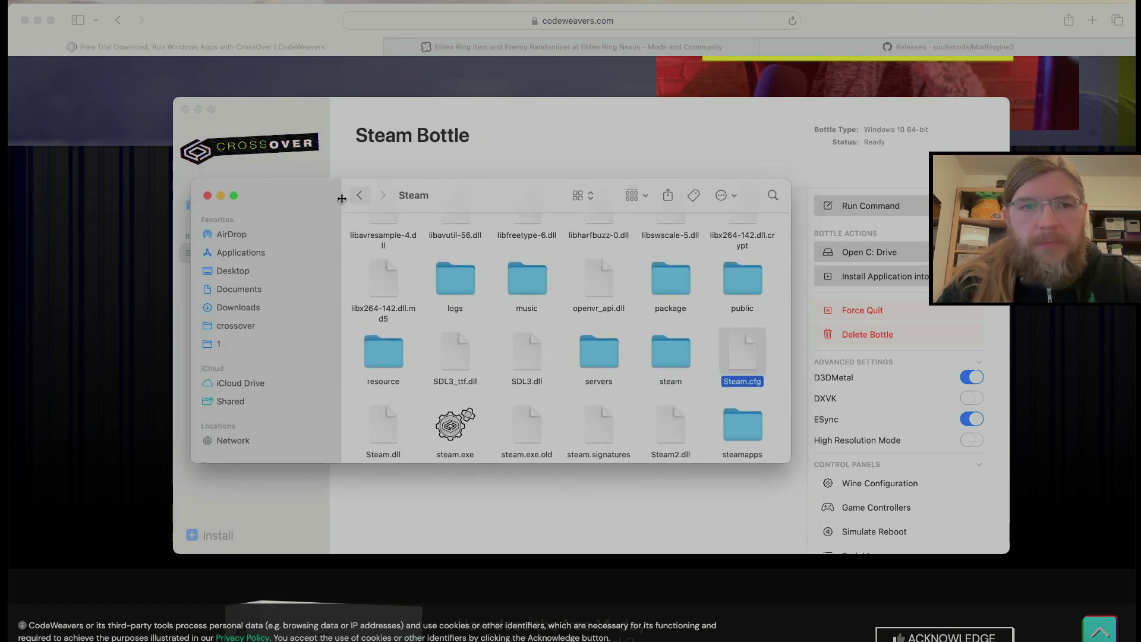
{"action": "left_click", "coordinate": [208, 196]}
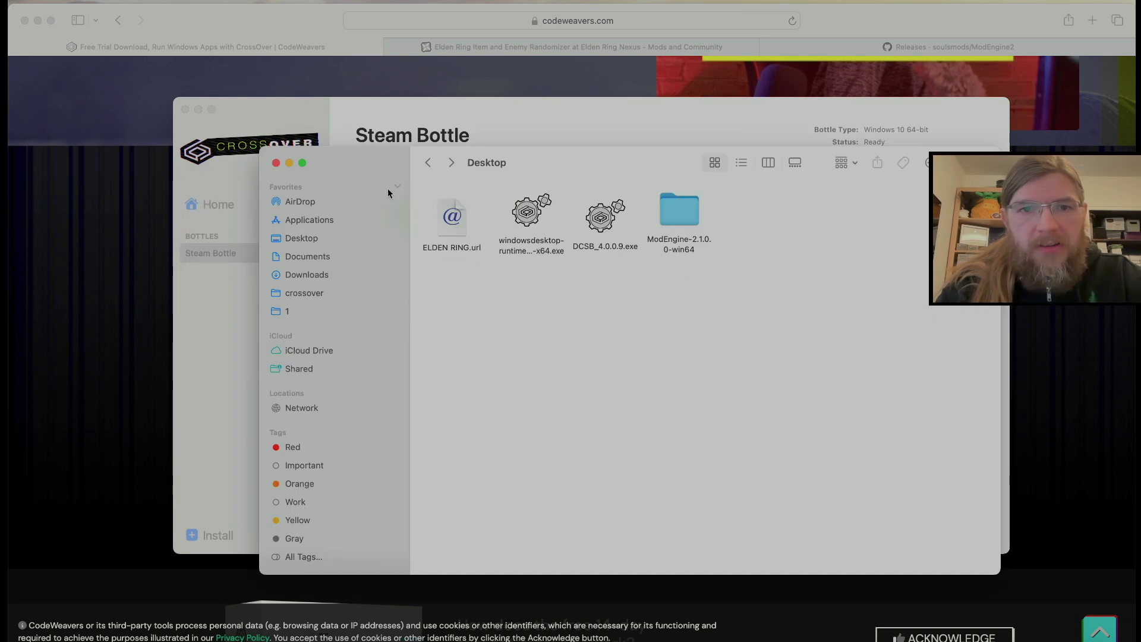
{"action": "left_click", "coordinate": [545, 133]}
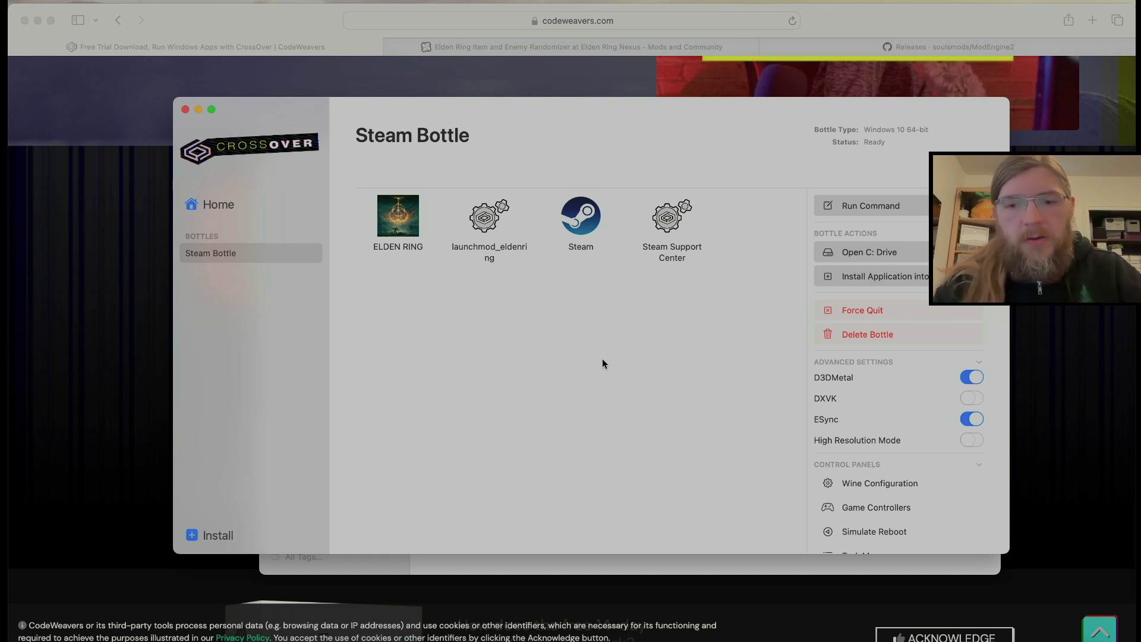
Step: Connect the Xbox Wireless Controller in System Settings' Bluetooth pane
{"action": "left_click", "coordinate": [631, 640]}
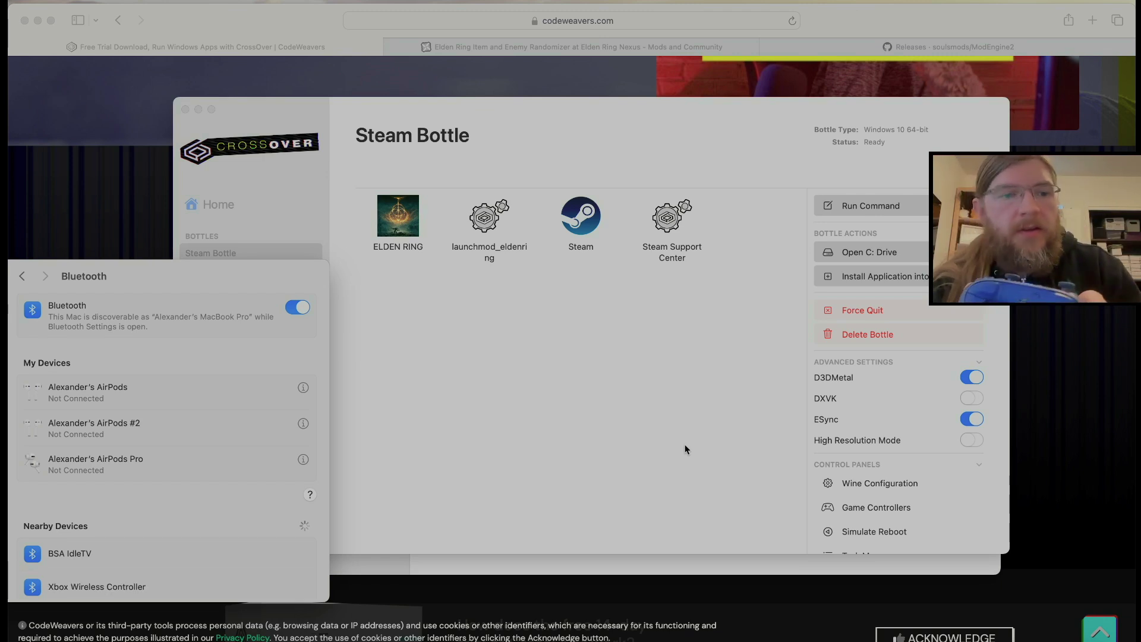
{"action": "scroll", "coordinate": [269, 509], "scroll_direction": "down", "scroll_amount": 1}
{"action": "mouse_move", "coordinate": [226, 573]}
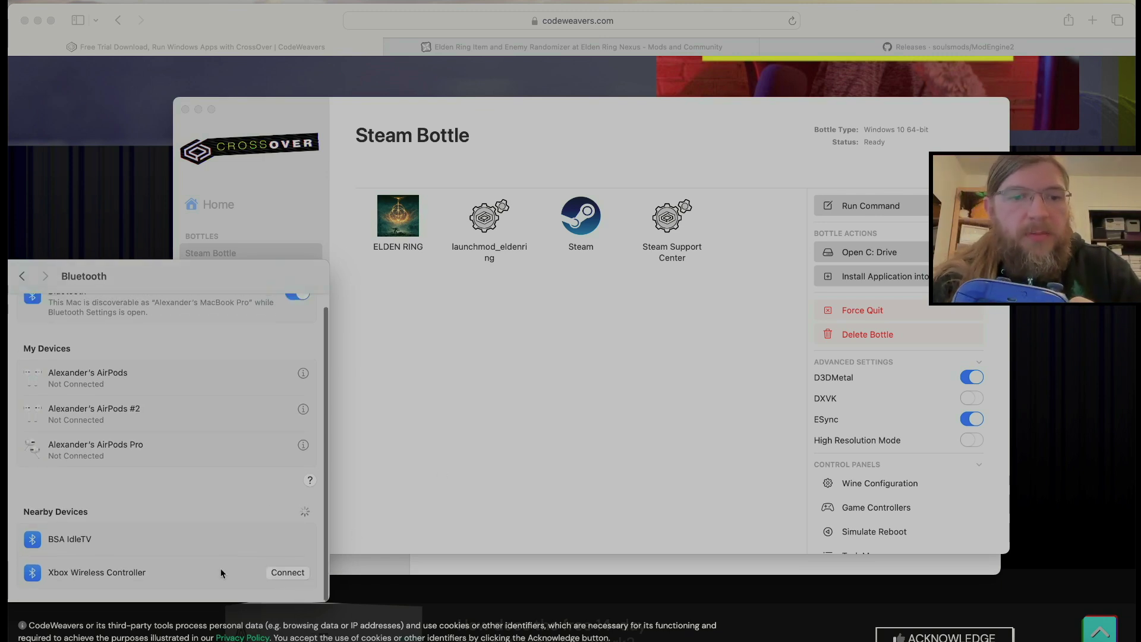
{"action": "left_click", "coordinate": [301, 574]}
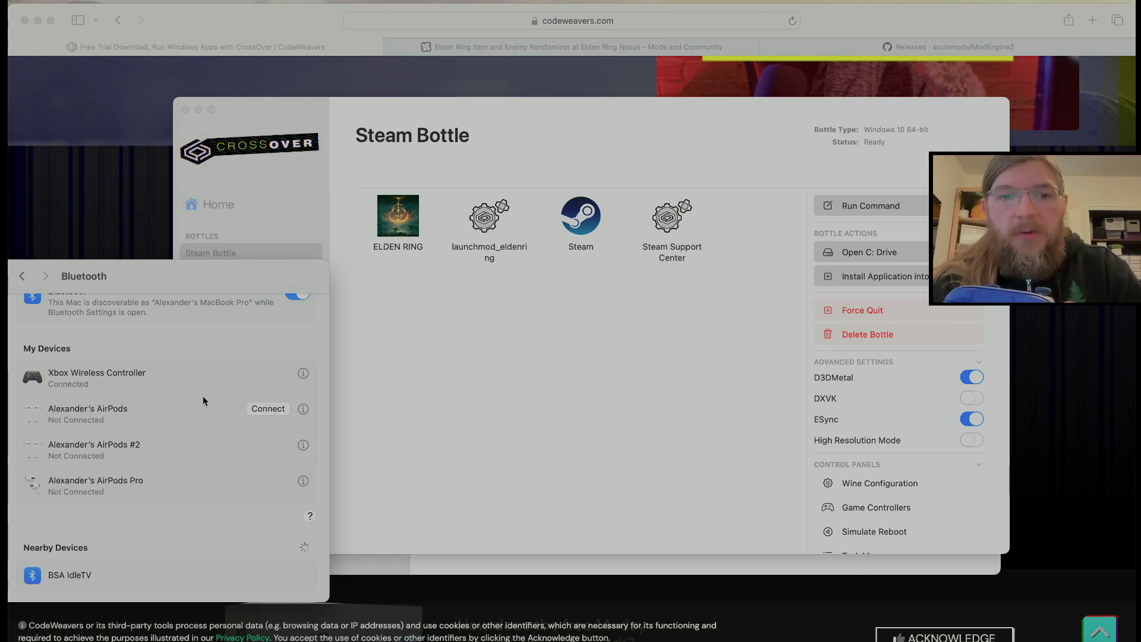
{"action": "mouse_move", "coordinate": [211, 390]}
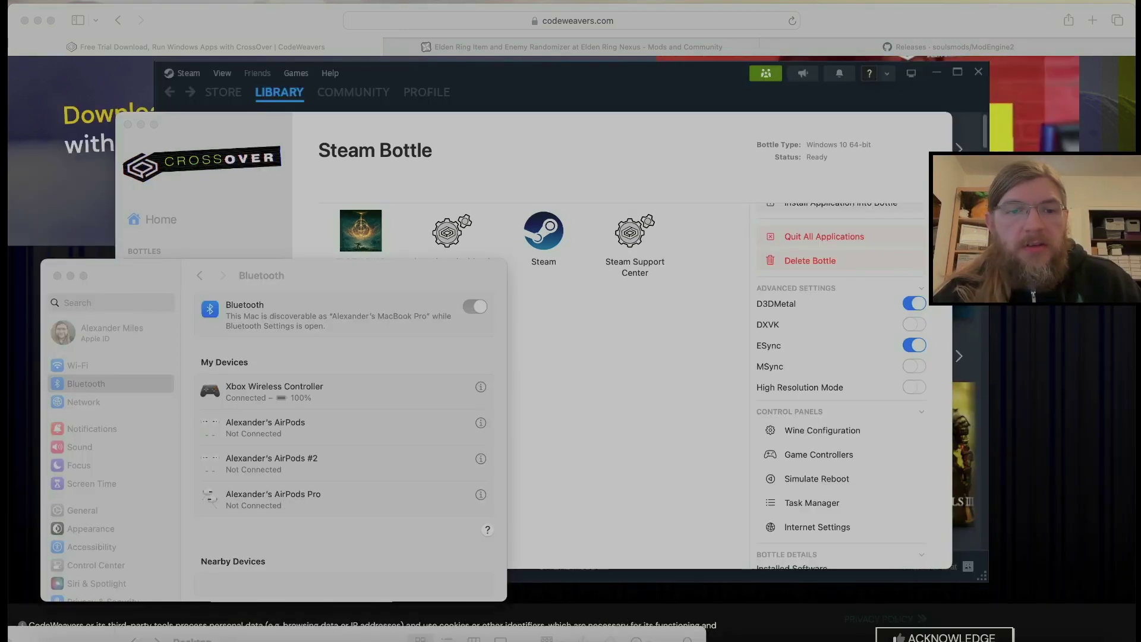
Step: Return to the Steam Bottle and open its Game Controllers settings
{"action": "left_click", "coordinate": [359, 388]}
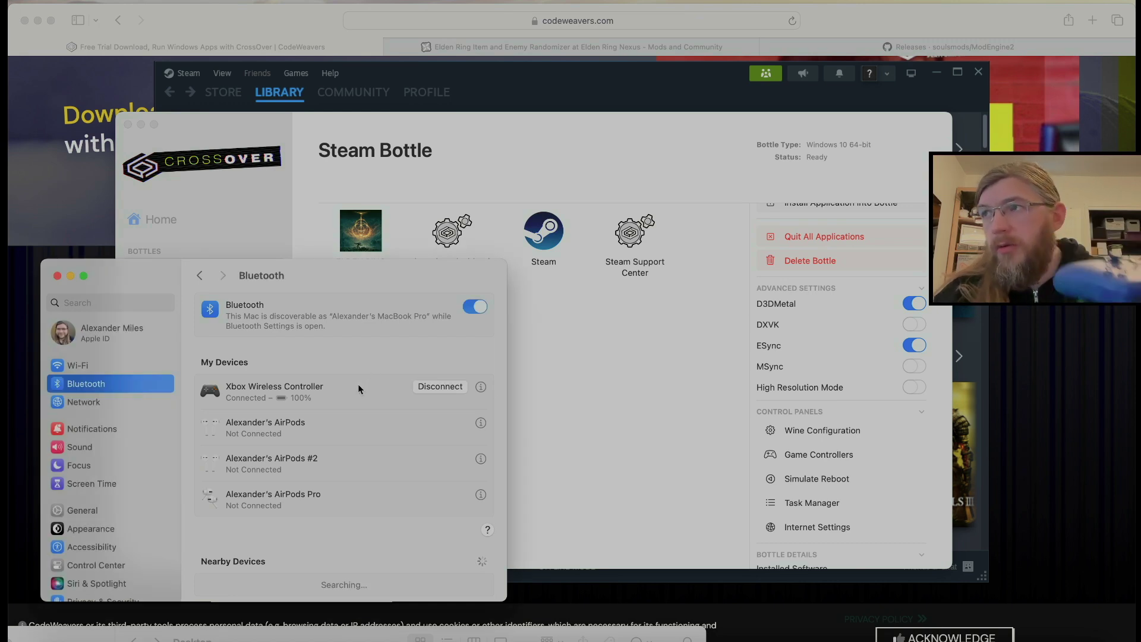
{"action": "left_click", "coordinate": [607, 384]}
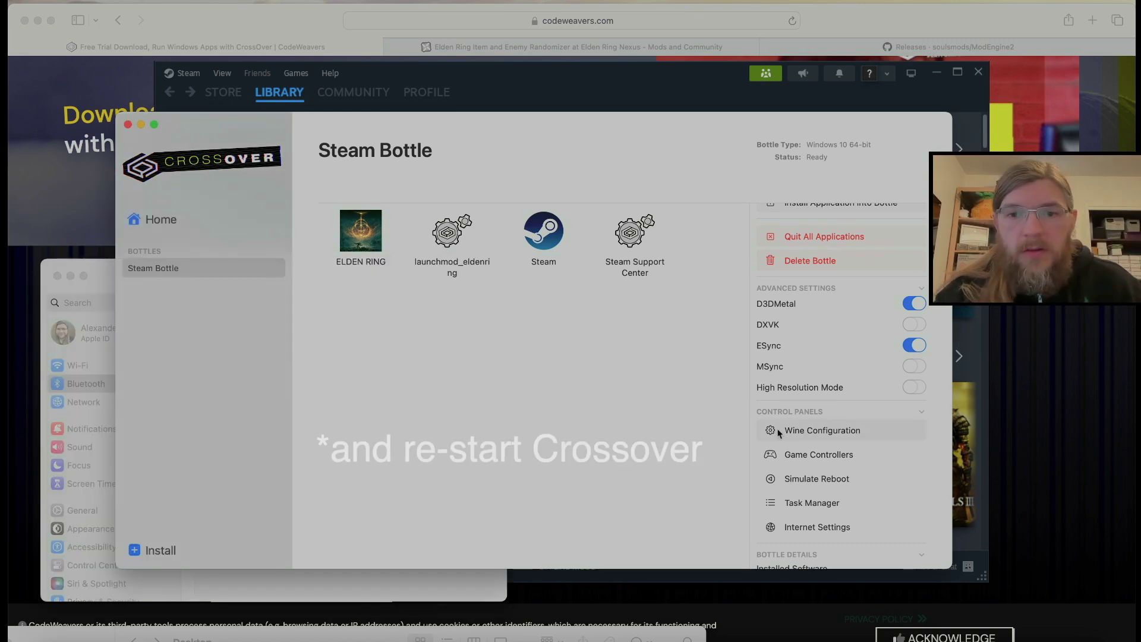
{"action": "left_click", "coordinate": [826, 455]}
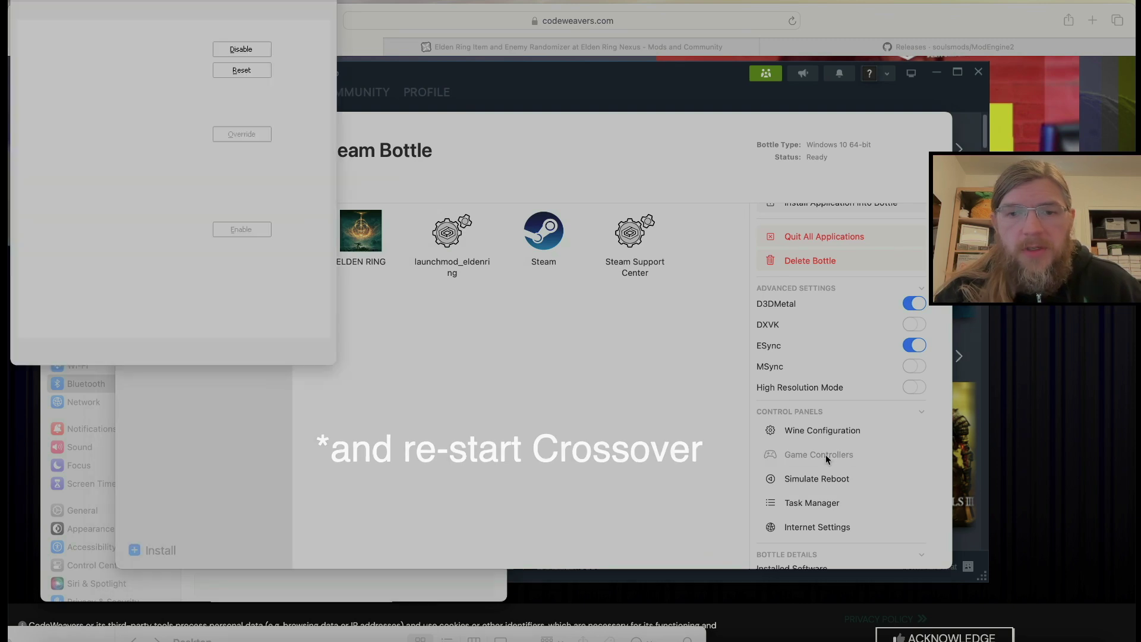
Step: Confirm the Xbox controllers appear as xinput devices, then launch Steam from the Steam Bottle
{"action": "left_click", "coordinate": [84, 132]}
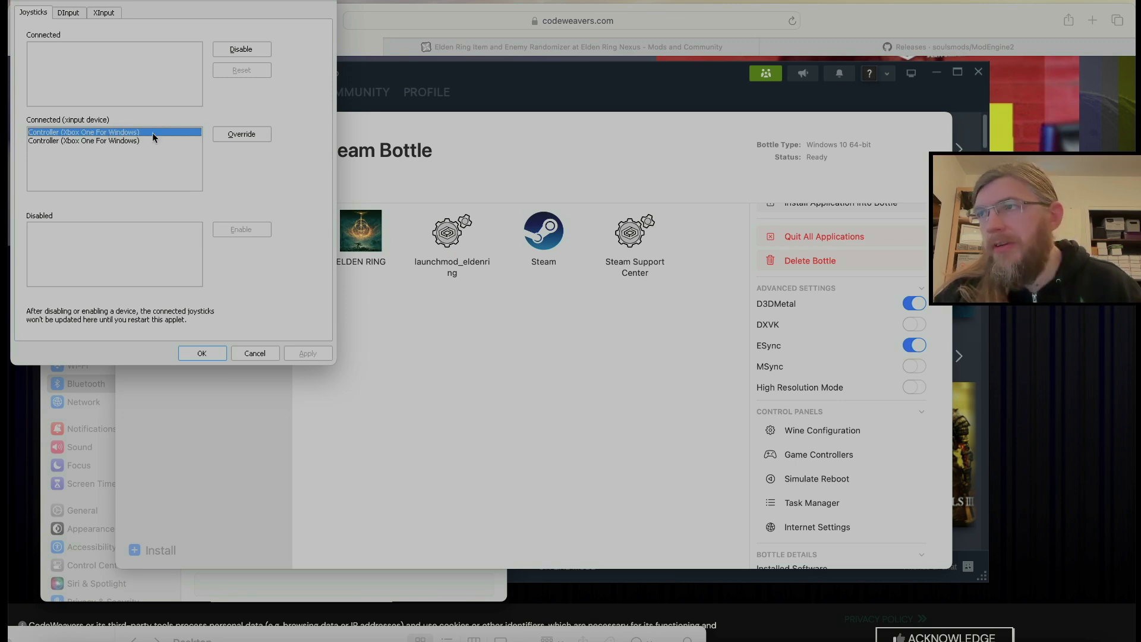
{"action": "left_click", "coordinate": [202, 353]}
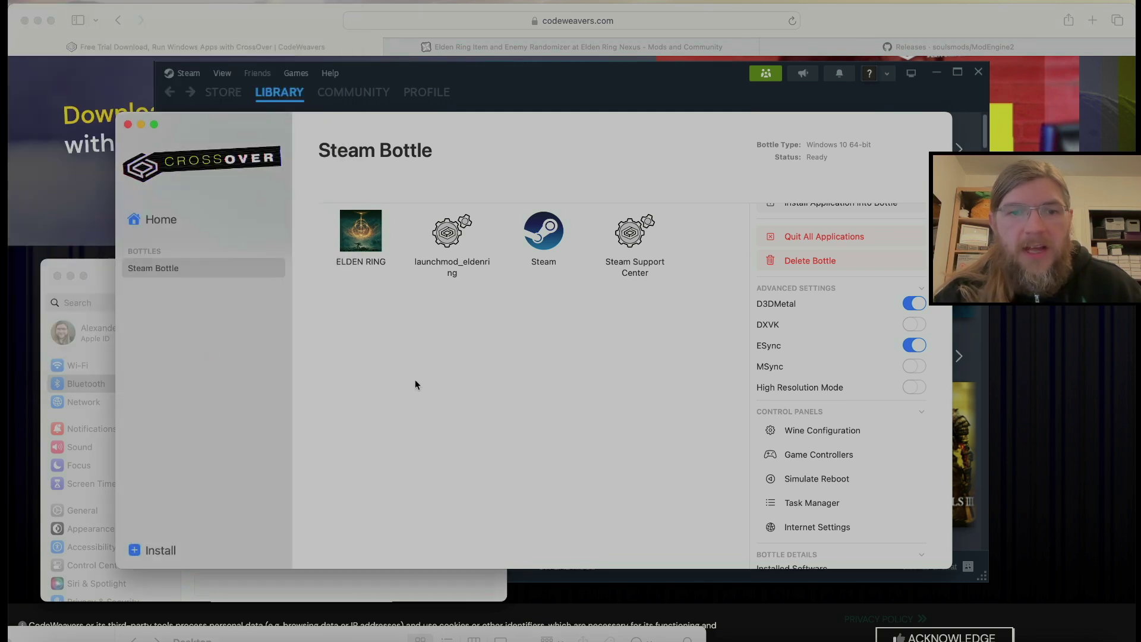
{"action": "left_click", "coordinate": [348, 237]}
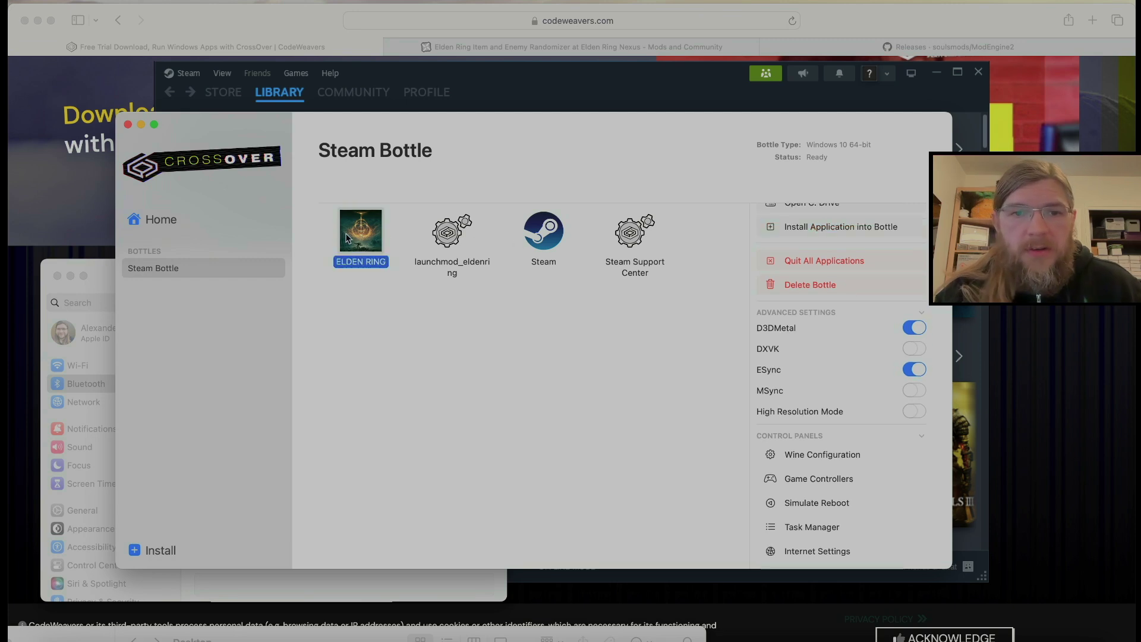
{"action": "double_click", "coordinate": [541, 236]}
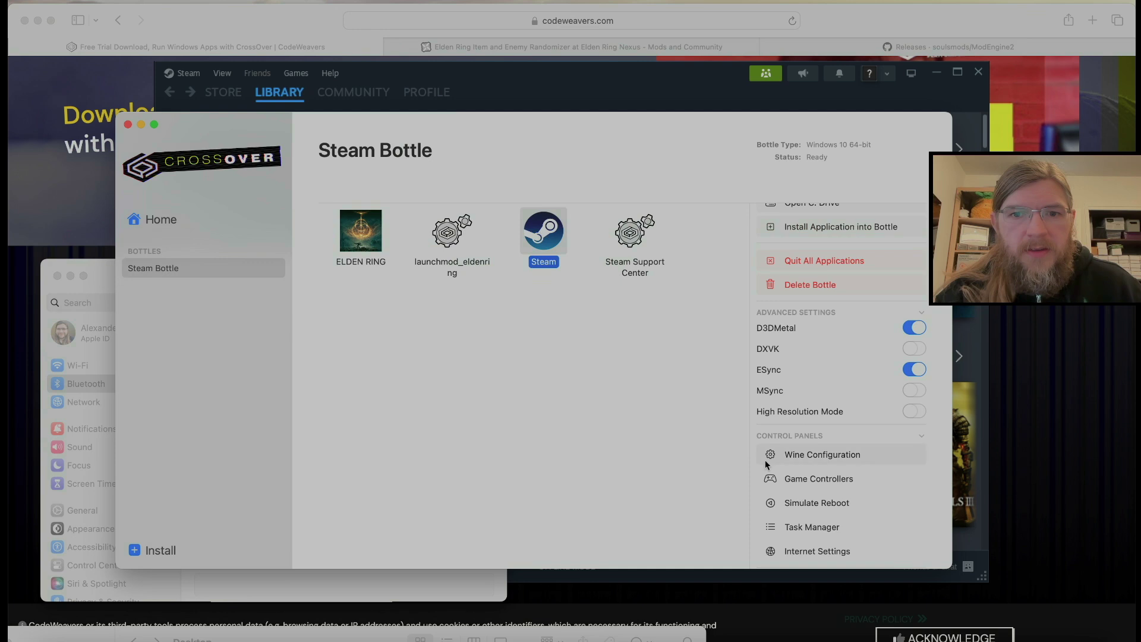
{"action": "left_click", "coordinate": [863, 637]}
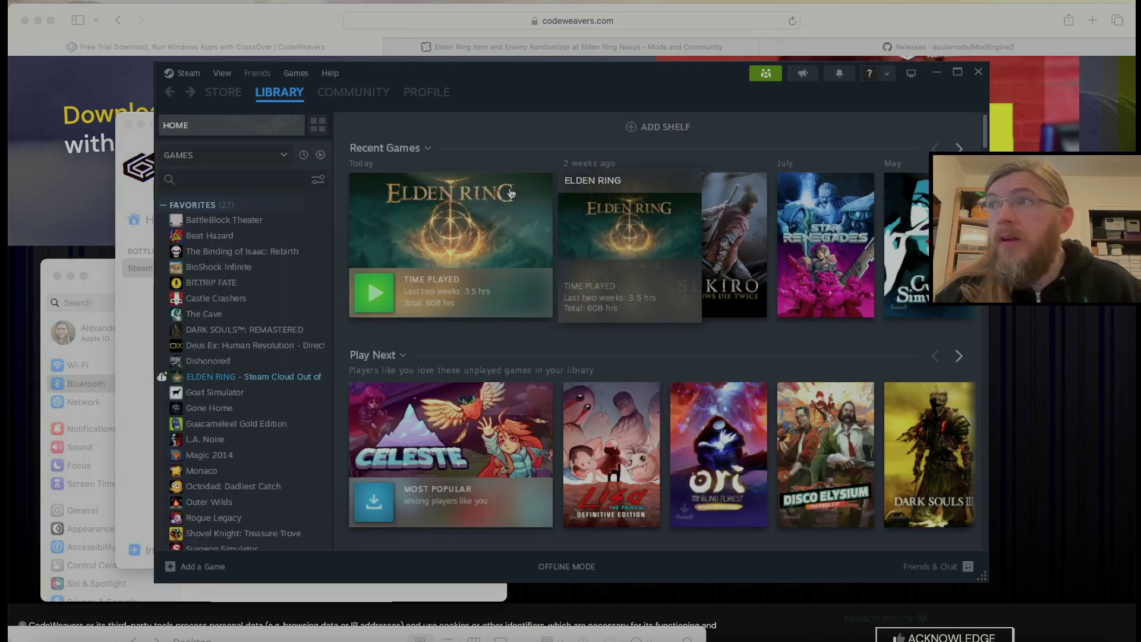
Step: Press Play on the ELDEN RING card in the Steam Library
{"action": "left_click", "coordinate": [373, 292]}
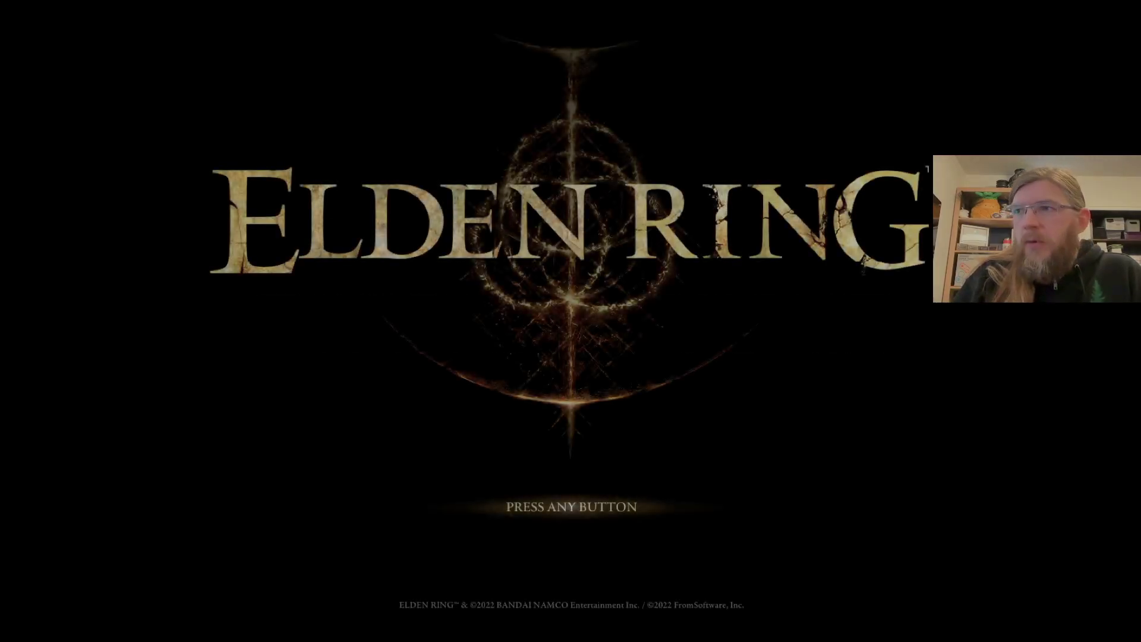
Step: Get past the Elden Ring title screen and choose CONTINUE to load the saved character
{"action": "key", "text": "Return"}
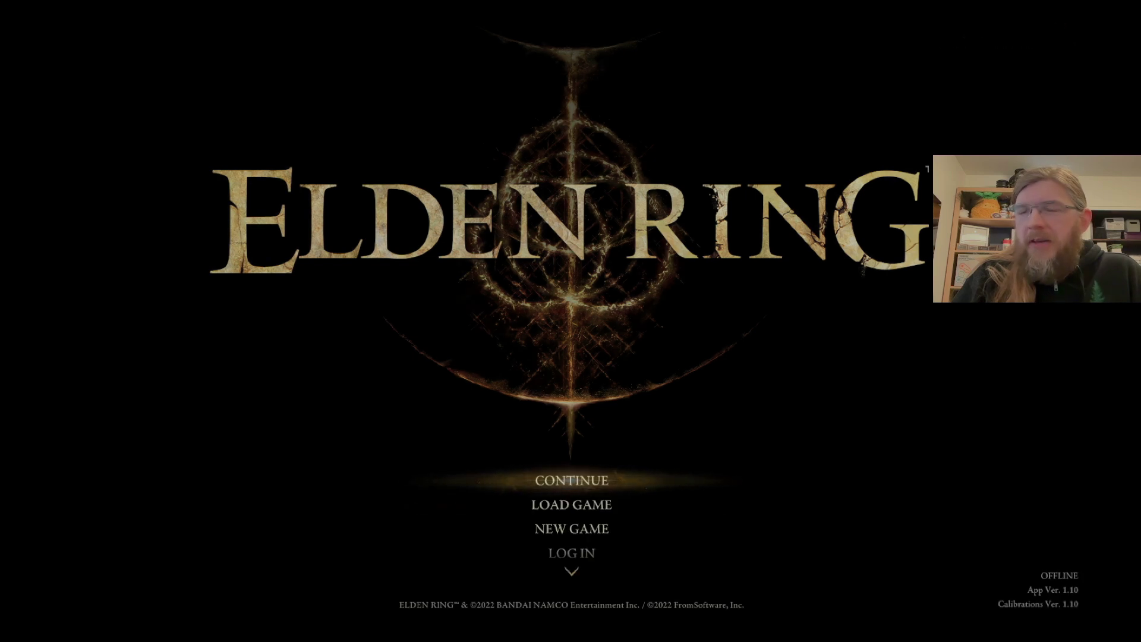
{"action": "key", "text": "Up"}
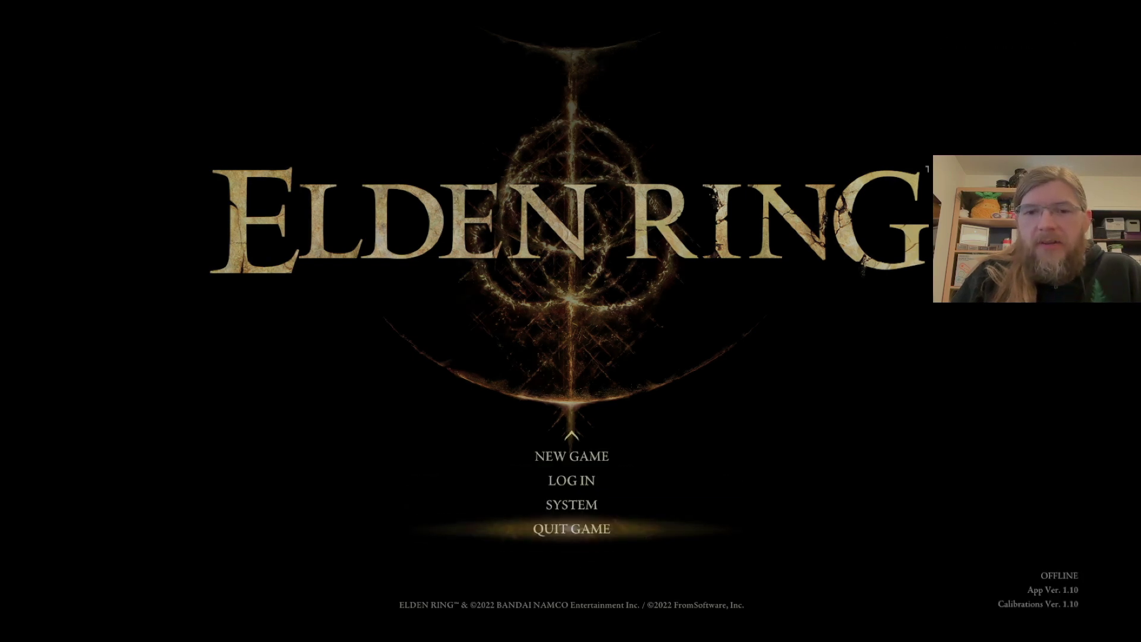
{"action": "key", "text": "Up"}
{"action": "key", "text": "Down"}
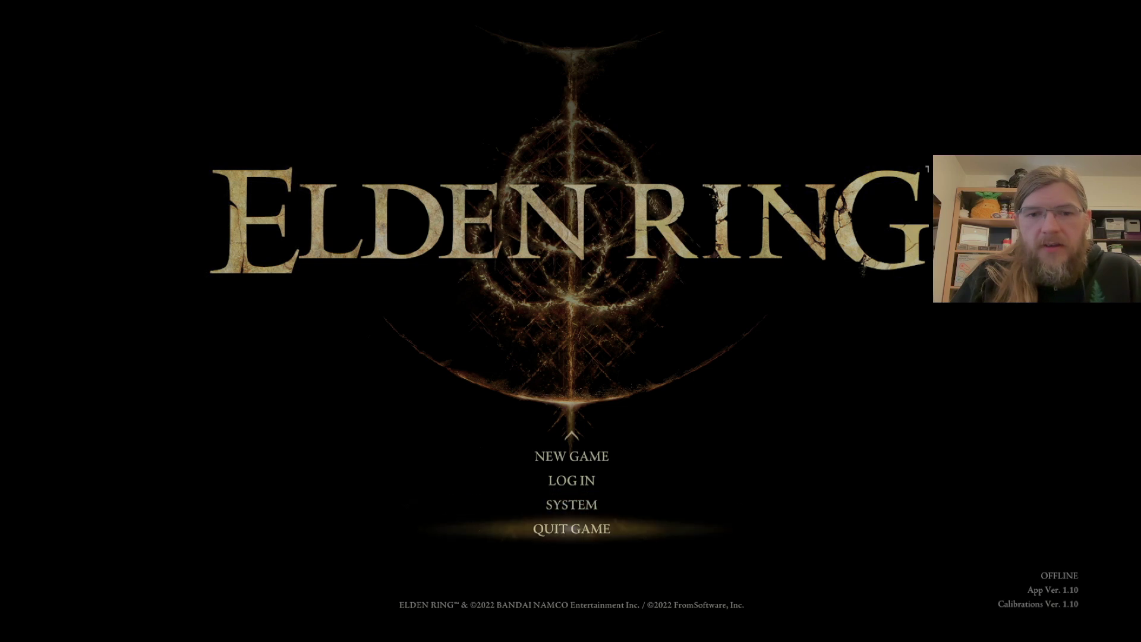
{"action": "key", "text": "Down"}
{"action": "key", "text": "Return"}
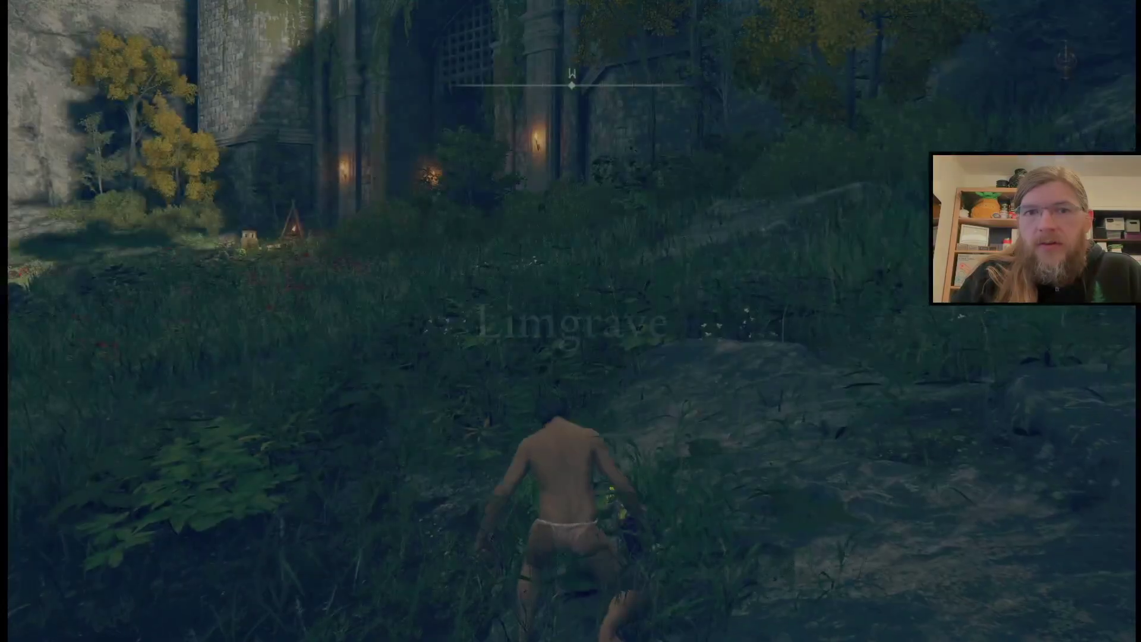
Step: Move the character around Limgrave, then open the in-game main menu
{"action": "key", "text": "a"}
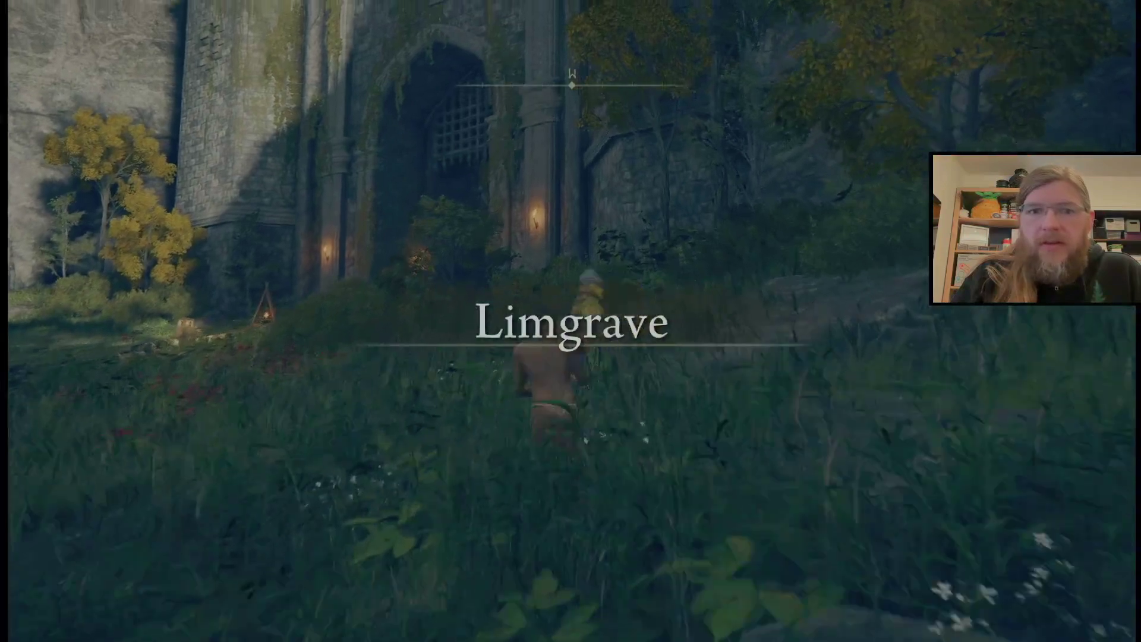
{"action": "key", "text": "d"}
{"action": "key", "text": "s"}
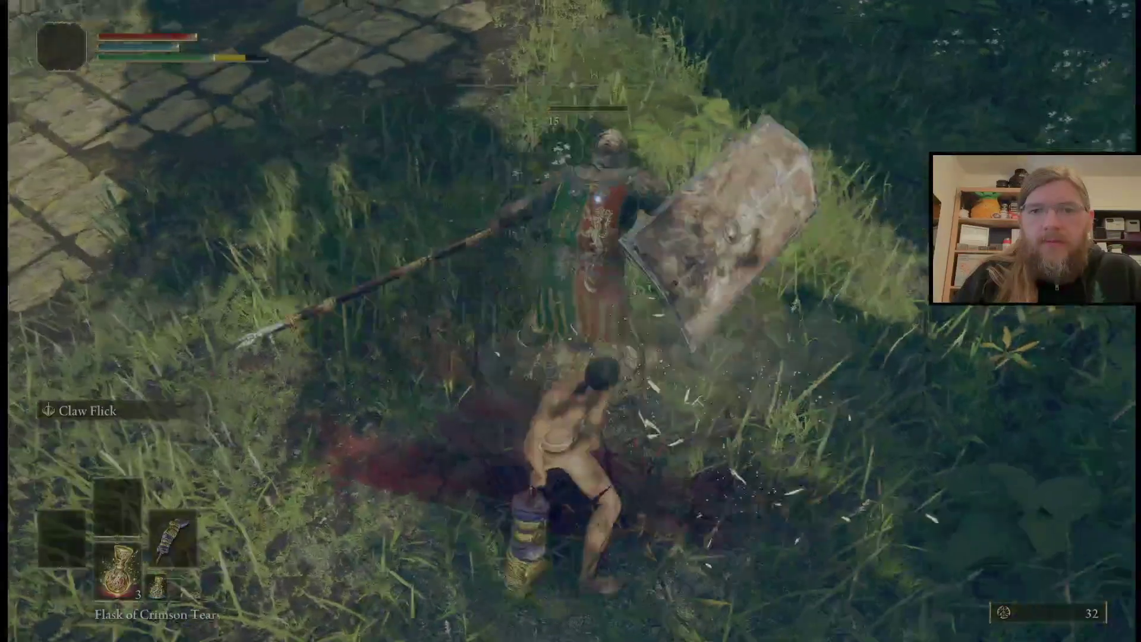
{"action": "key", "text": "Escape"}
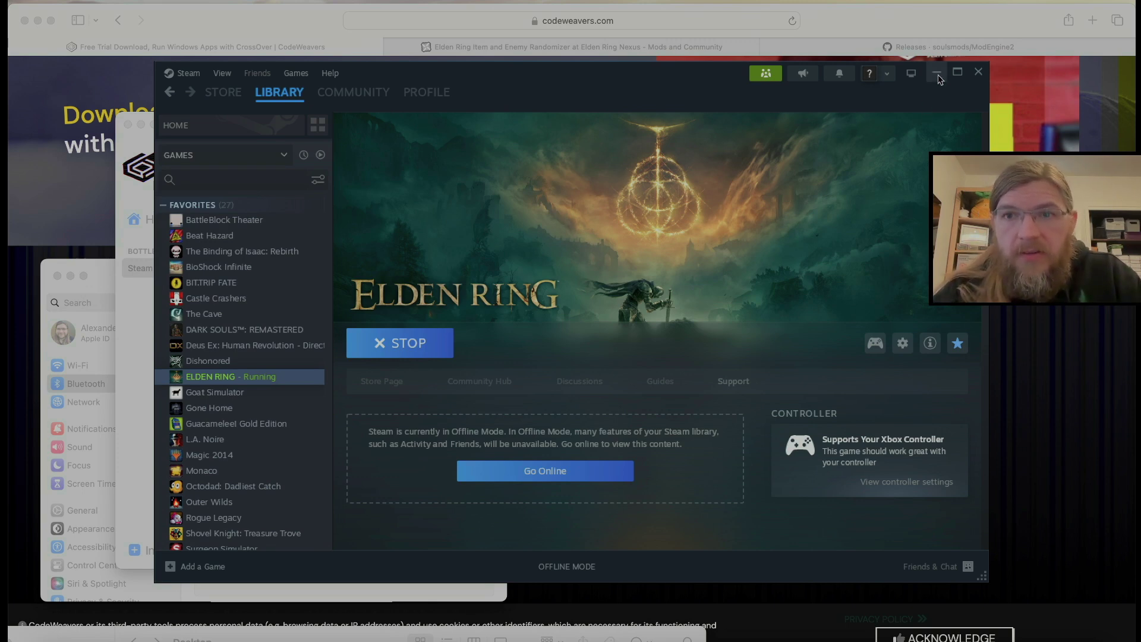
Step: Stop ELDEN RING in Steam, minimize Steam, and bring Safari's CodeWeavers trial page forward
{"action": "left_click", "coordinate": [430, 351]}
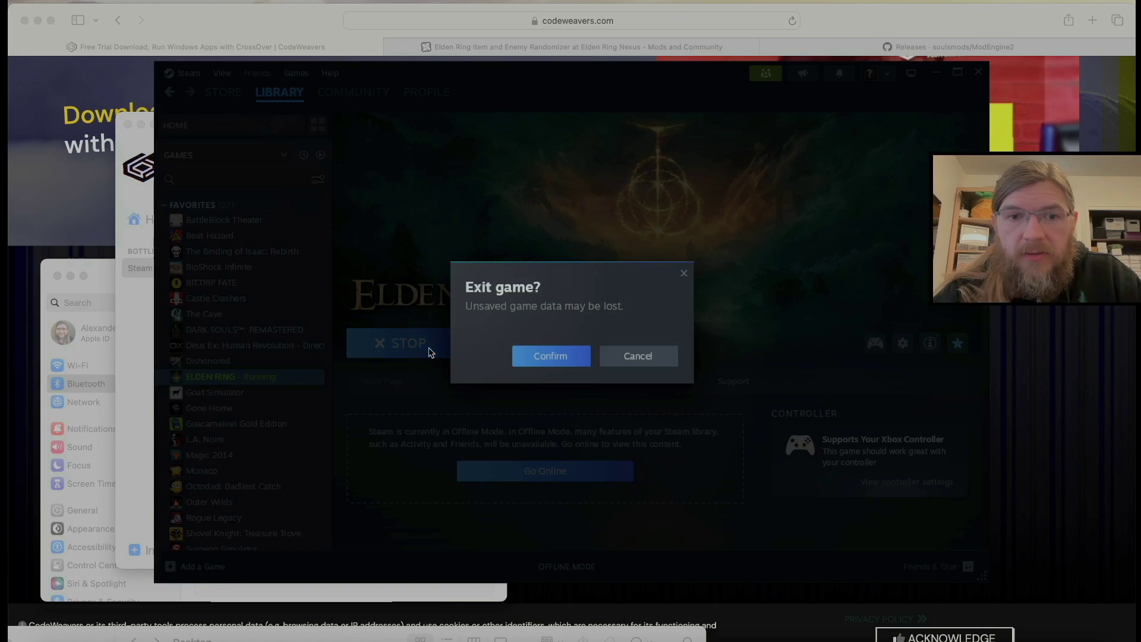
{"action": "left_click", "coordinate": [564, 361]}
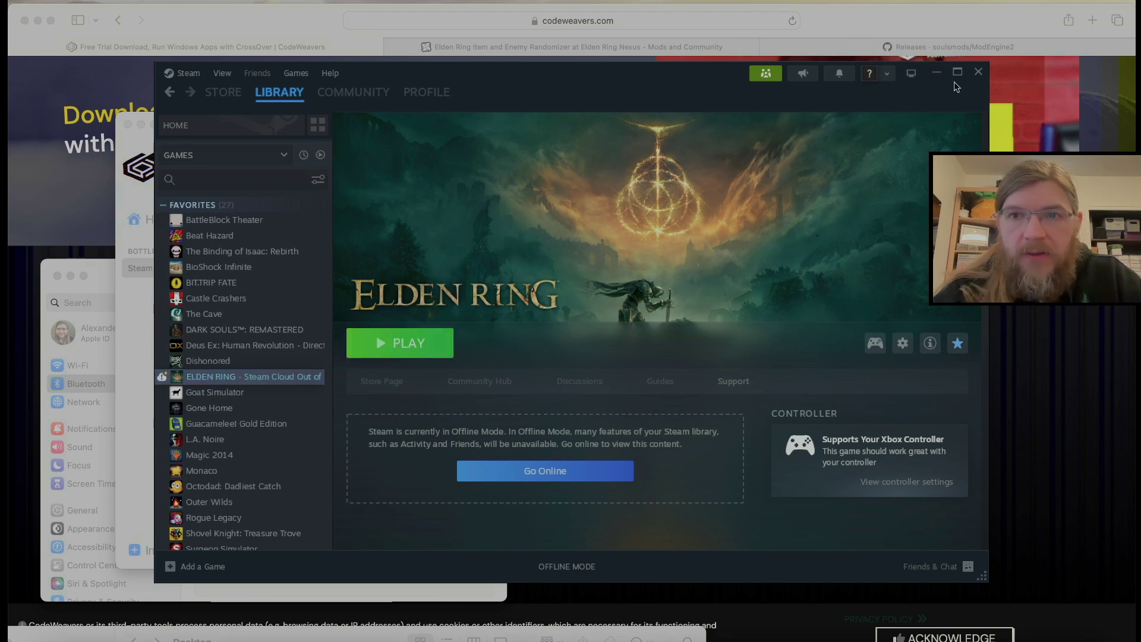
{"action": "left_click", "coordinate": [932, 78]}
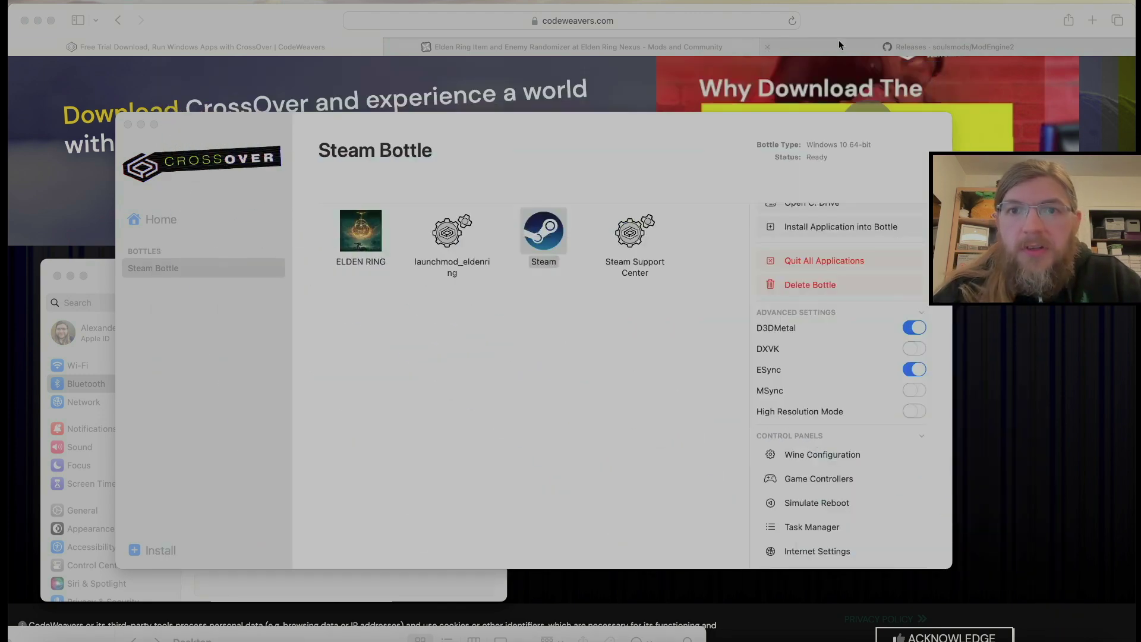
{"action": "left_click", "coordinate": [868, 22]}
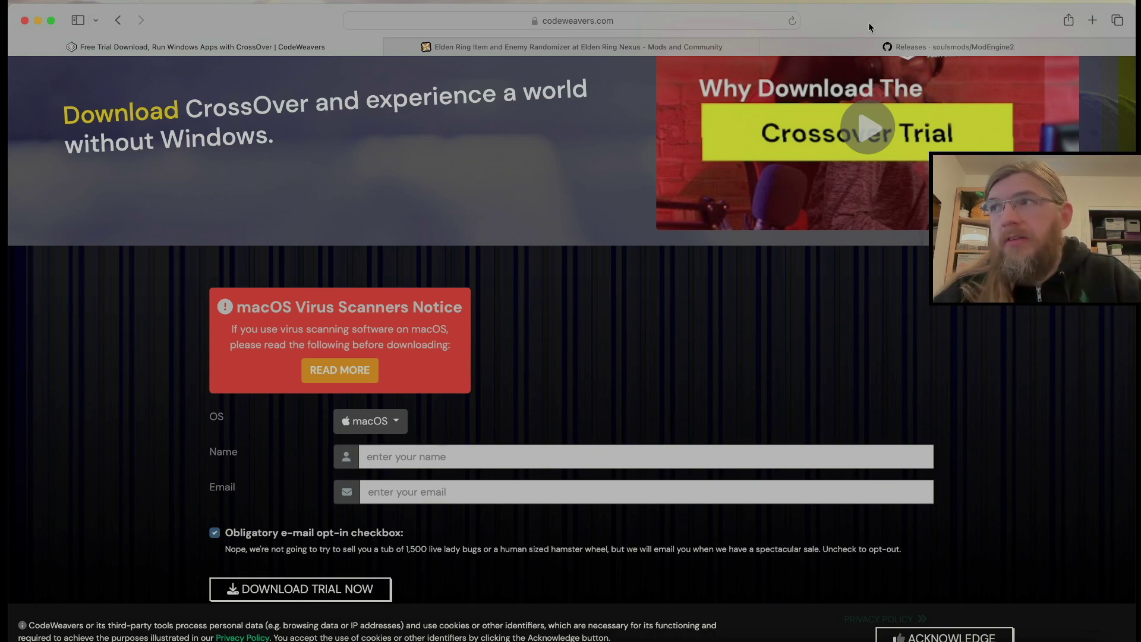
Step: Show the Elden Ring Randomizer mod's Files list on Nexus Mods
{"action": "left_click", "coordinate": [690, 45]}
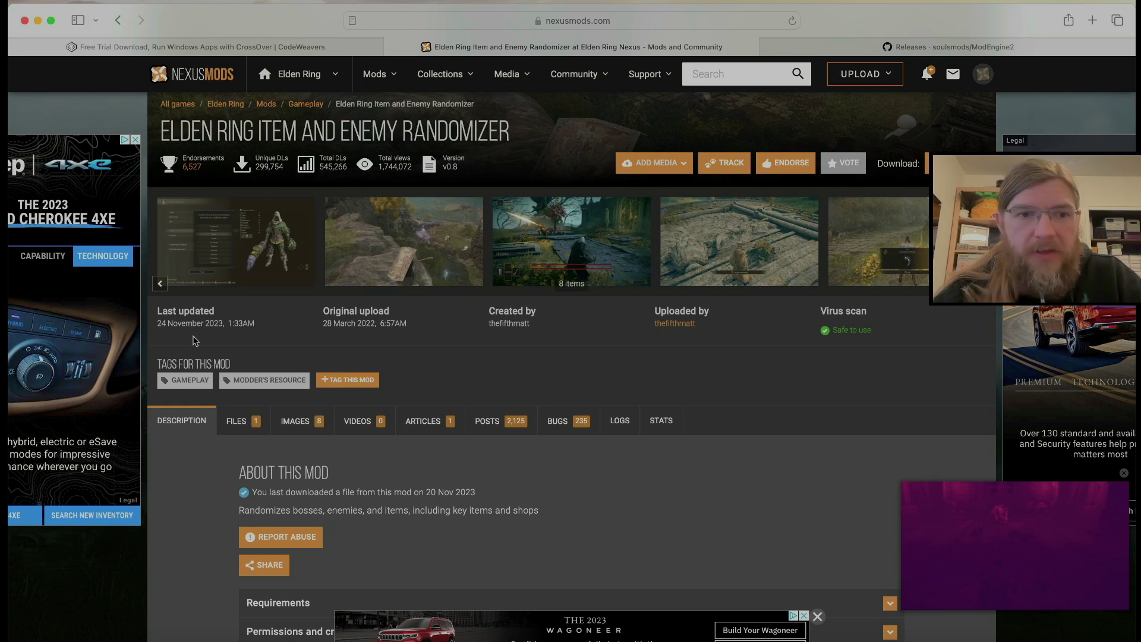
{"action": "scroll", "coordinate": [402, 336], "scroll_direction": "down", "scroll_amount": 5}
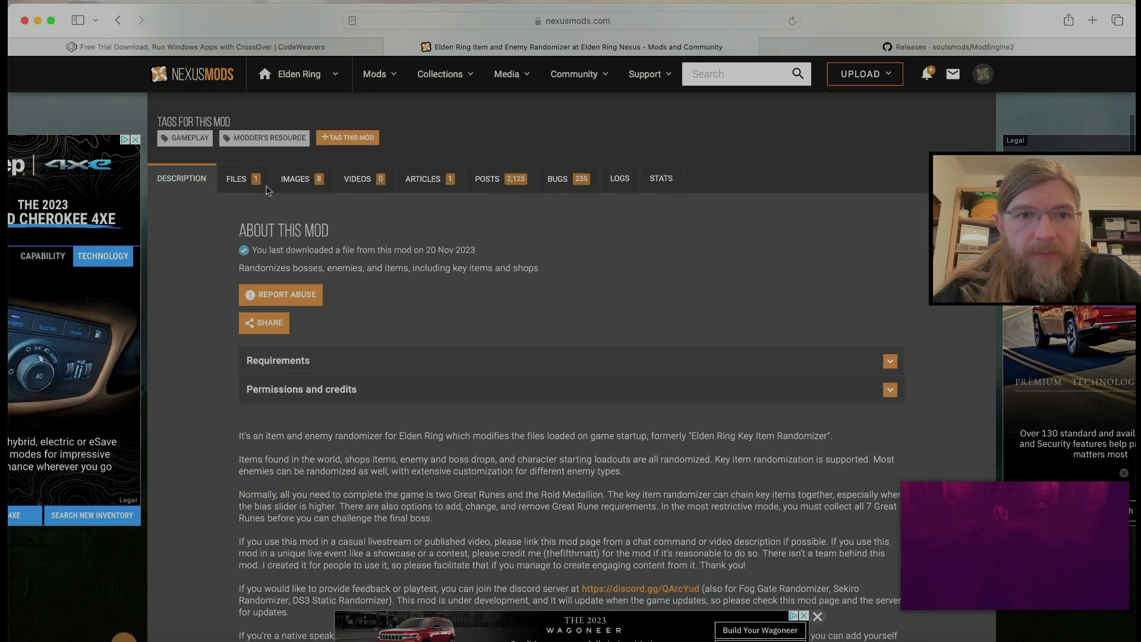
{"action": "left_click", "coordinate": [239, 176]}
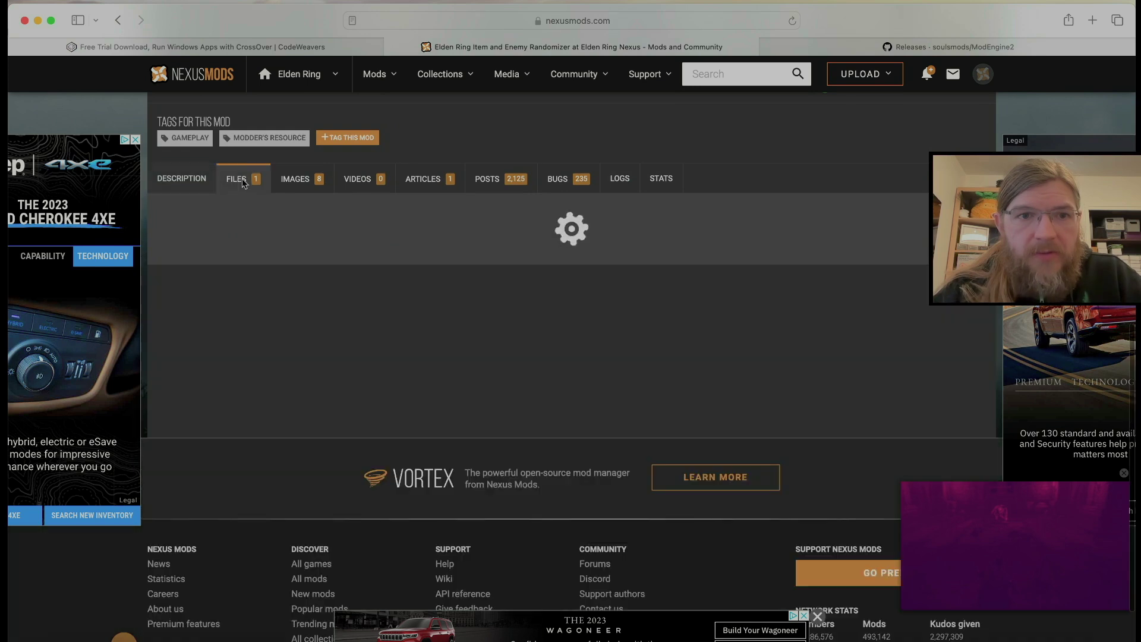
{"action": "scroll", "coordinate": [479, 439], "scroll_direction": "down", "scroll_amount": 2}
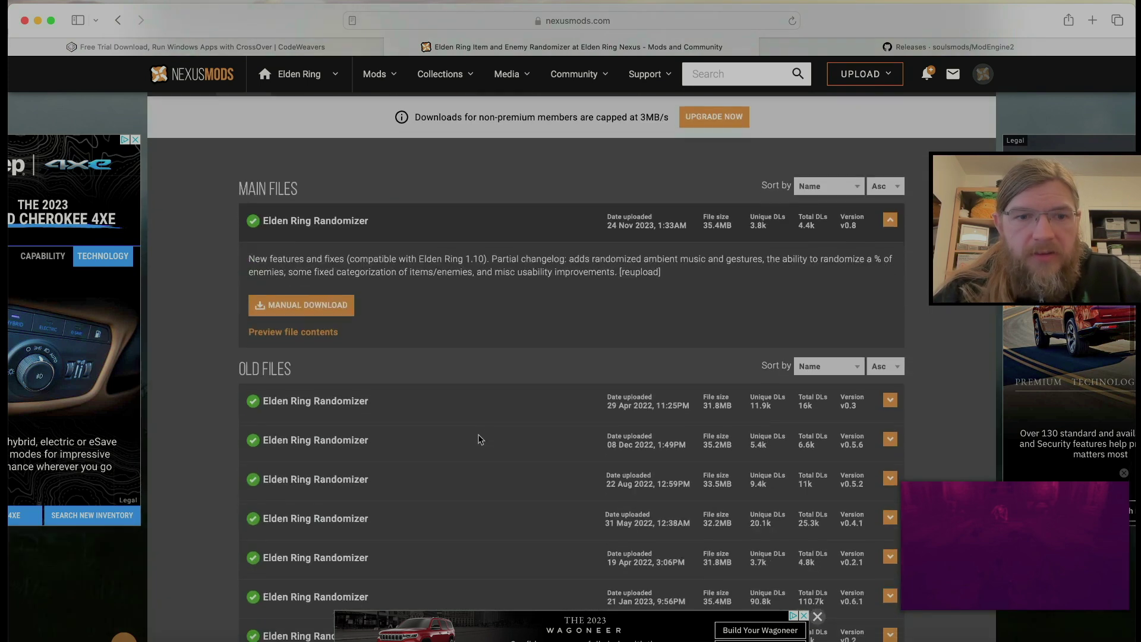
Step: Start a manual download of the main randomizer file and dismiss the .NET 6.0 Desktop Runtime notice
{"action": "left_click", "coordinate": [338, 313]}
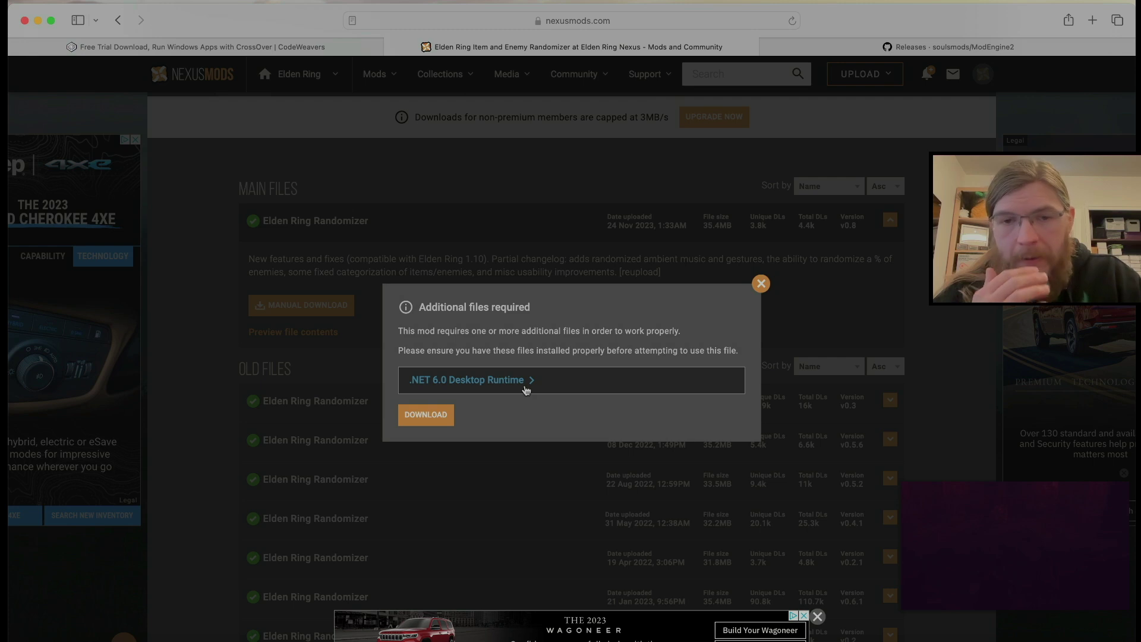
{"action": "left_click", "coordinate": [761, 283]}
{"action": "scroll", "coordinate": [487, 272], "scroll_direction": "up", "scroll_amount": 5}
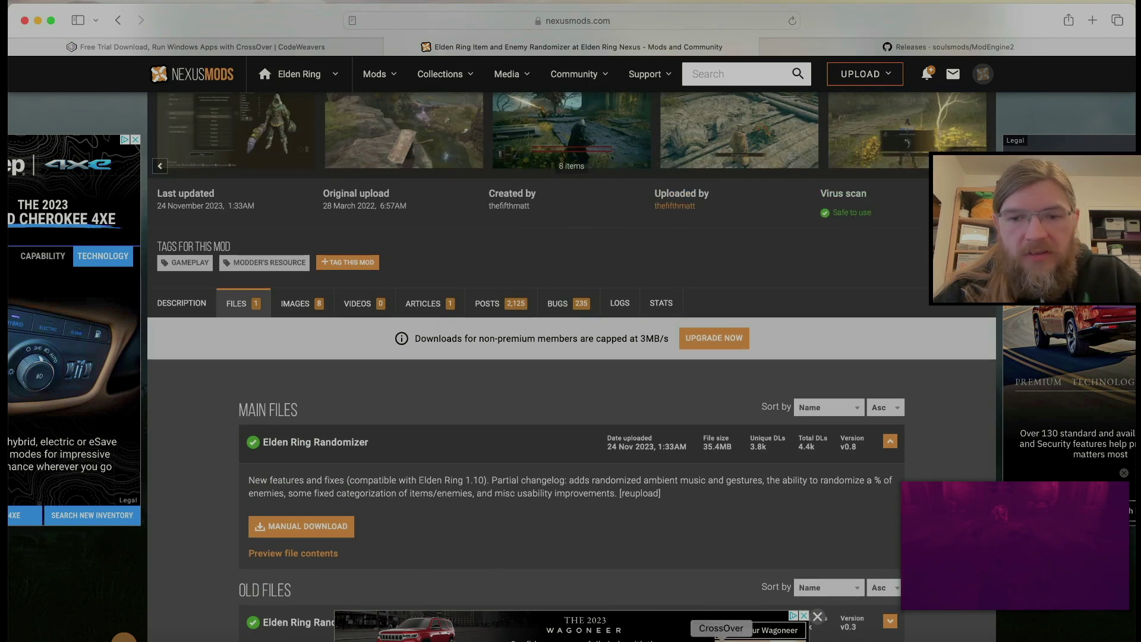
{"action": "left_click", "coordinate": [723, 637]}
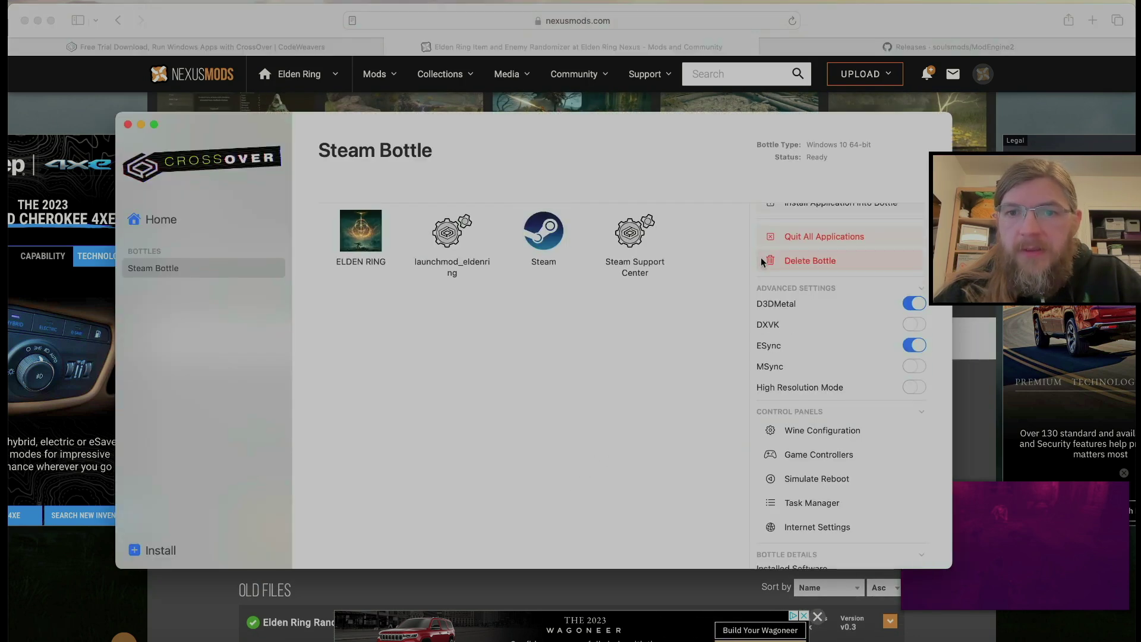
Step: Open the Steam Bottle's C: drive and go to users/crossover/Desktop in Finder
{"action": "scroll", "coordinate": [783, 338], "scroll_direction": "up", "scroll_amount": 3}
{"action": "left_click", "coordinate": [829, 252]}
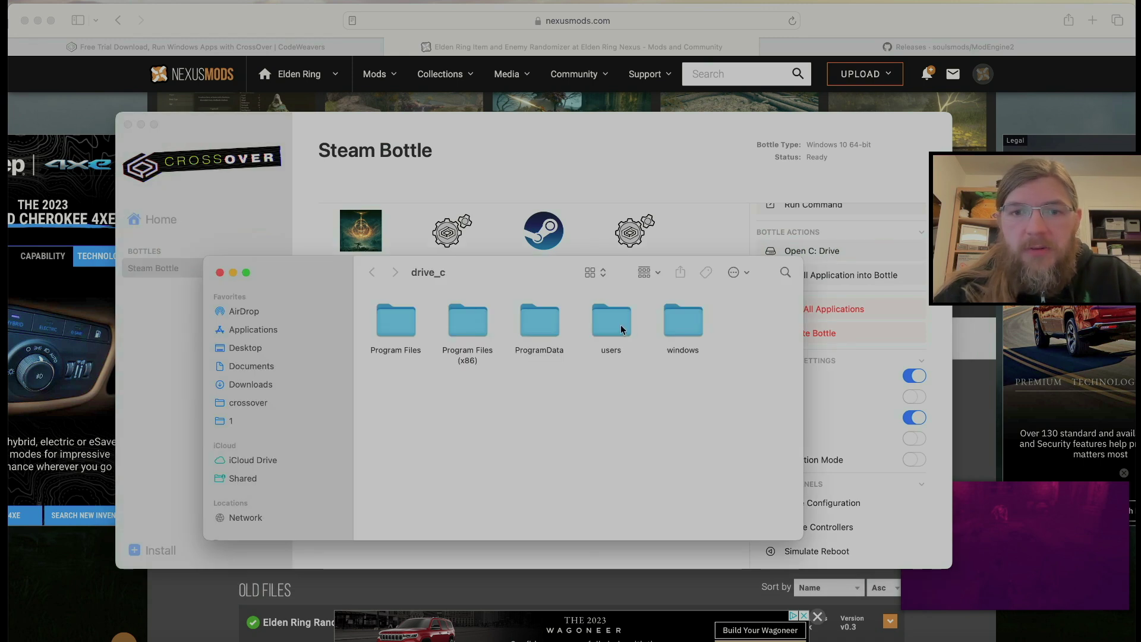
{"action": "double_click", "coordinate": [615, 322]}
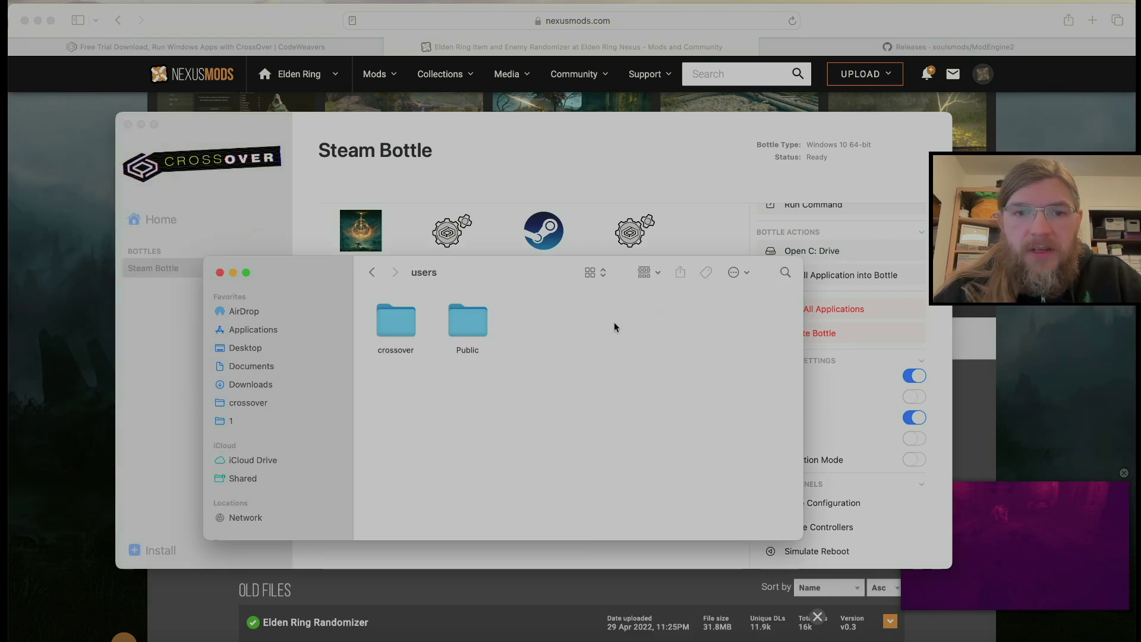
{"action": "left_click", "coordinate": [403, 331]}
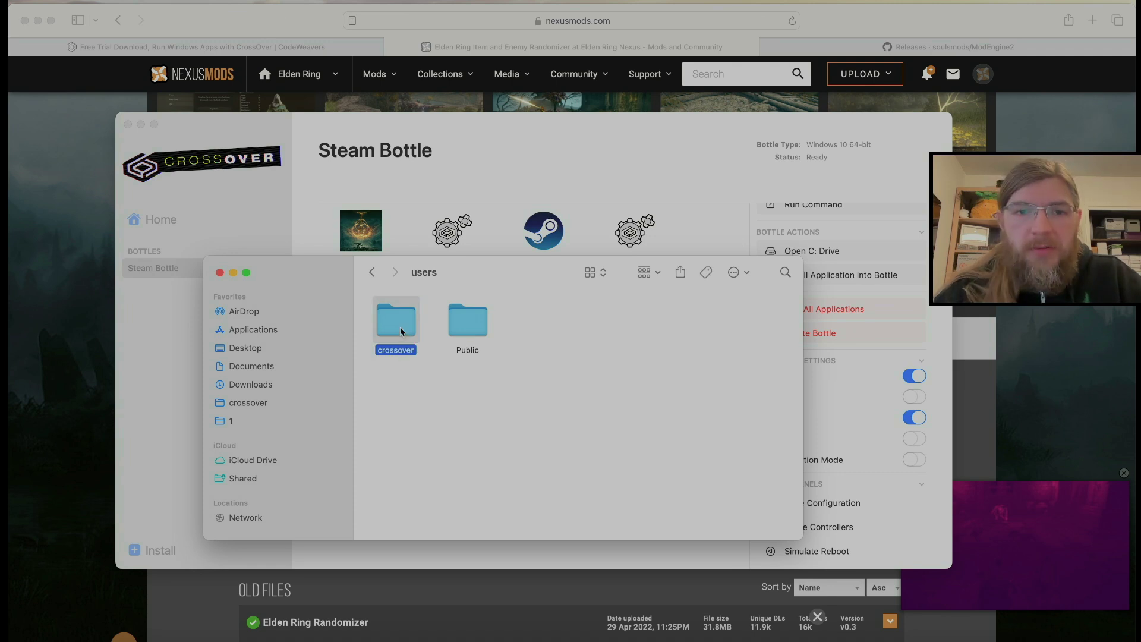
{"action": "double_click", "coordinate": [402, 331]}
{"action": "double_click", "coordinate": [537, 320]}
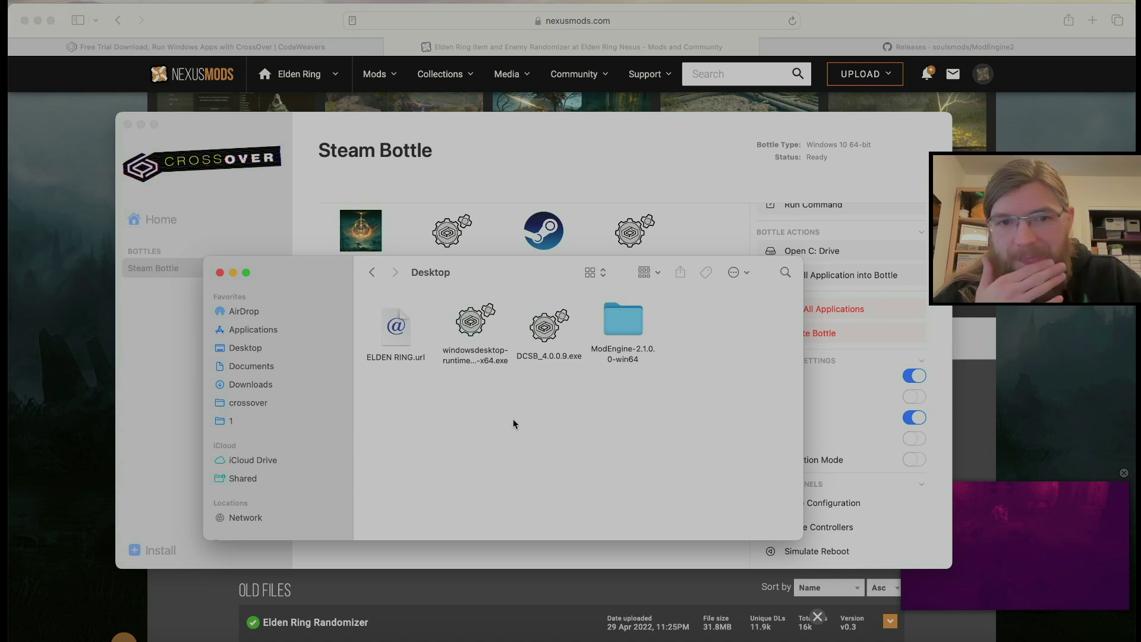
Step: Select the windowsdesktop-runtime installer and move the Finder window aside
{"action": "left_click", "coordinate": [473, 309]}
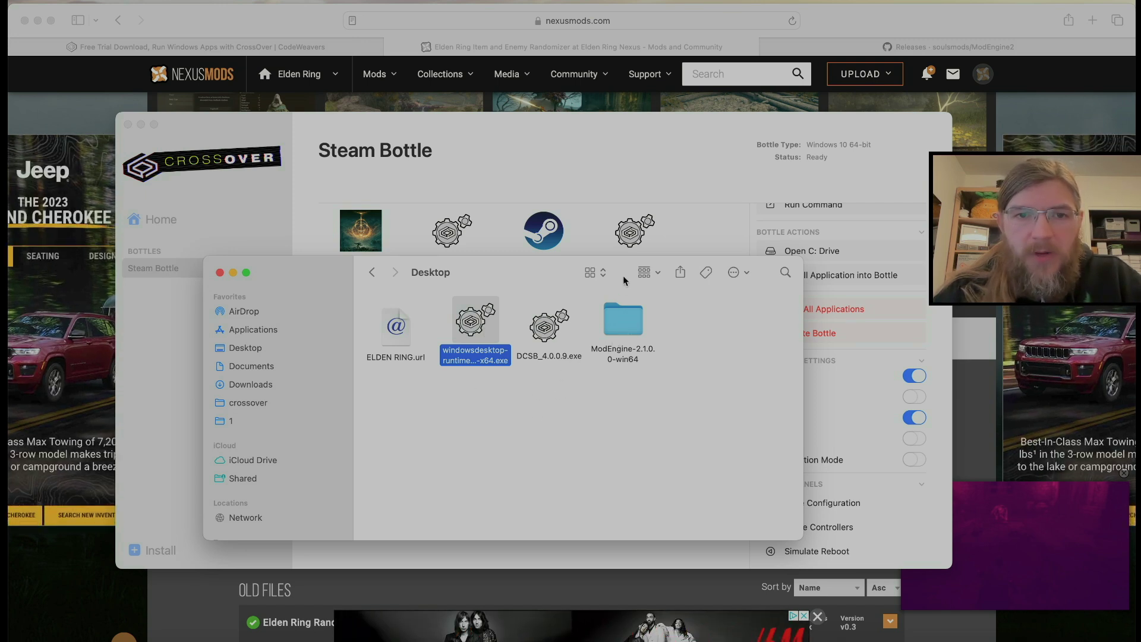
{"action": "left_click_drag", "start_coordinate": [623, 276], "coordinate": [627, 309]}
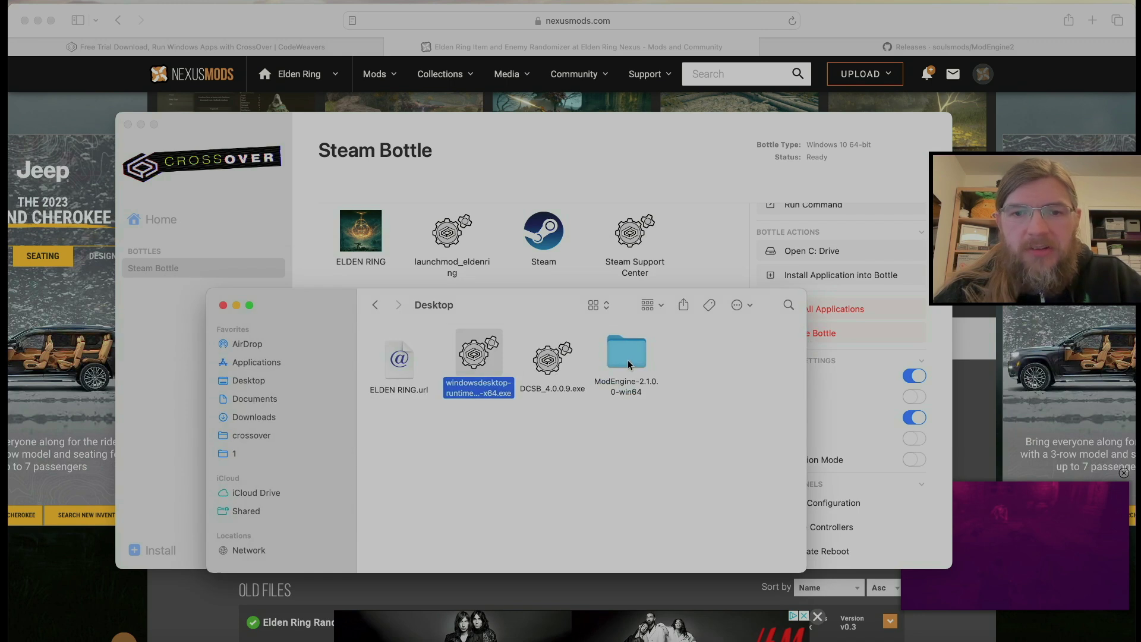
{"action": "left_click", "coordinate": [709, 51]}
Step: Check the Mod Engine 2.1 release's win64 zip asset, then select the ModEngine-2.1.0.0-win64 folder in Finder
{"action": "left_click", "coordinate": [815, 46]}
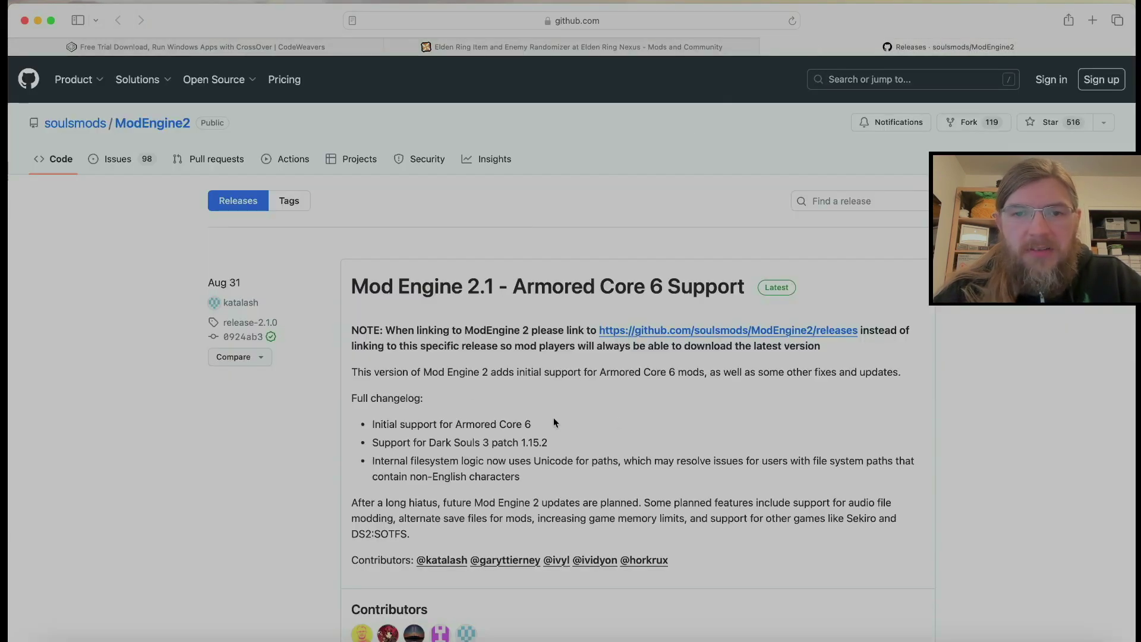
{"action": "scroll", "coordinate": [616, 450], "scroll_direction": "down", "scroll_amount": 5}
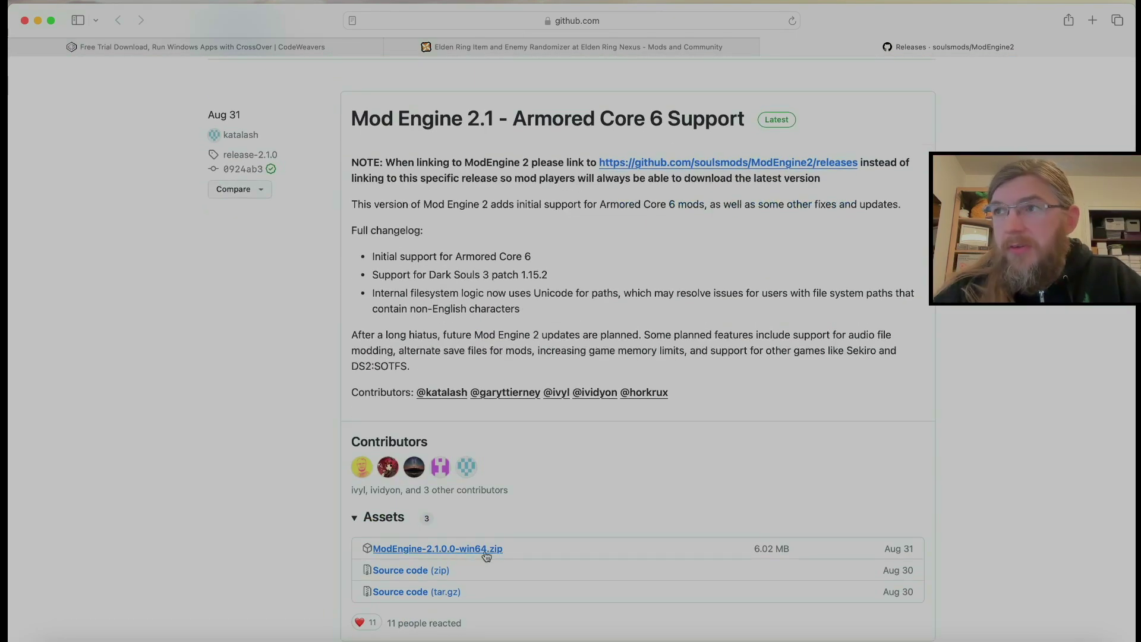
{"action": "scroll", "coordinate": [576, 445], "scroll_direction": "up", "scroll_amount": 5}
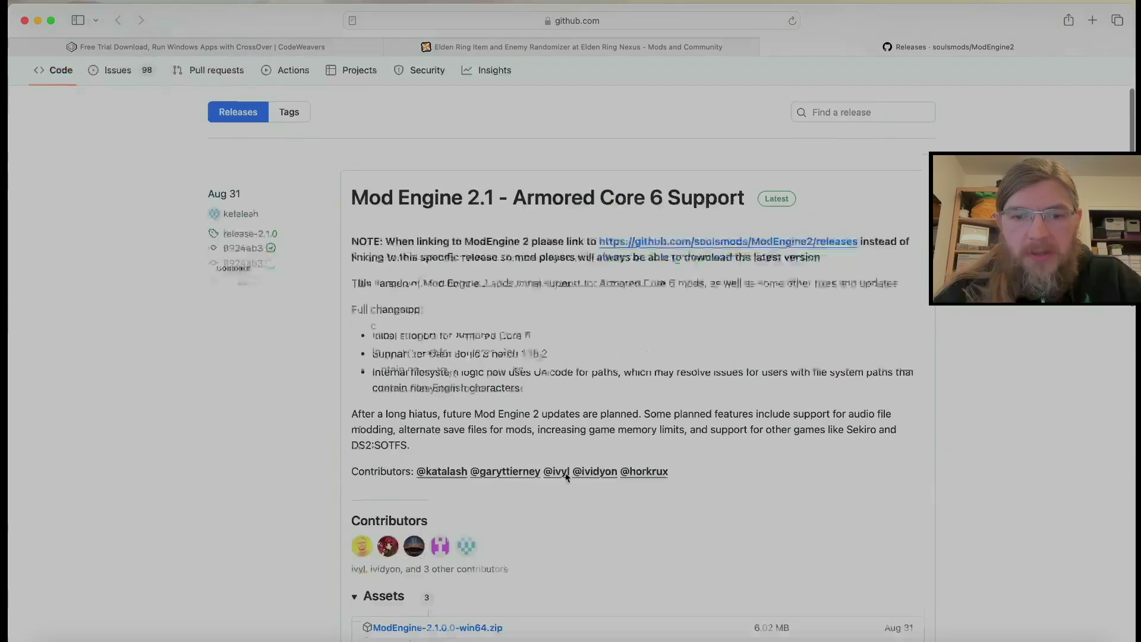
{"action": "left_click", "coordinate": [64, 629]}
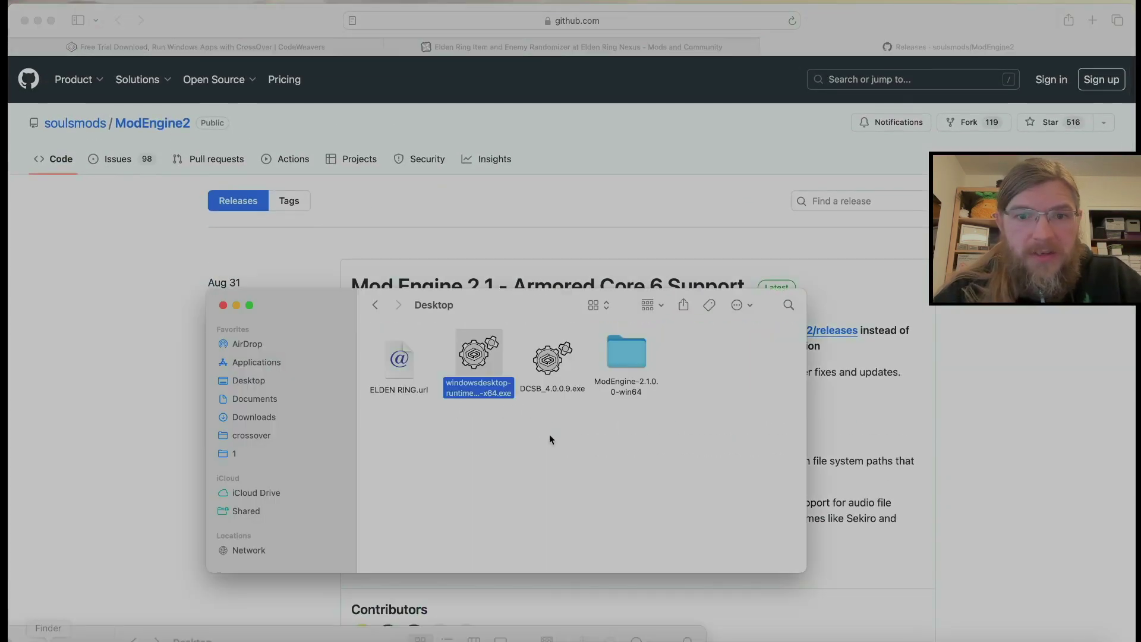
{"action": "left_click", "coordinate": [624, 359]}
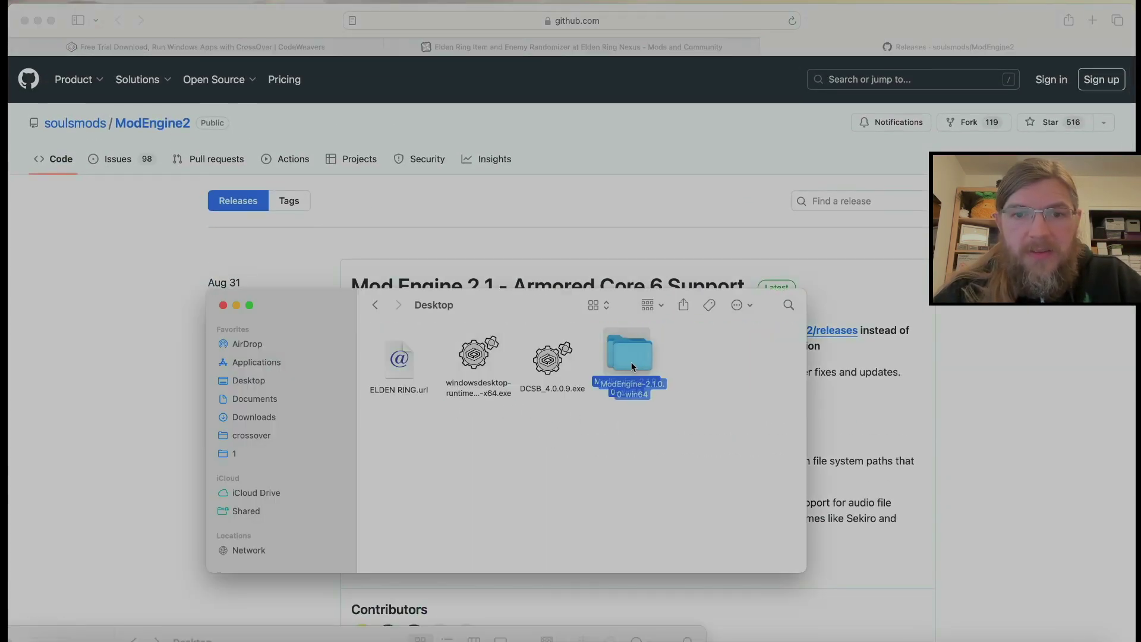
Step: Run EldenRingRandomizer.exe from ModEngine-2.1.0.0-win64/randomizer through the Steam Bottle
{"action": "double_click", "coordinate": [627, 354]}
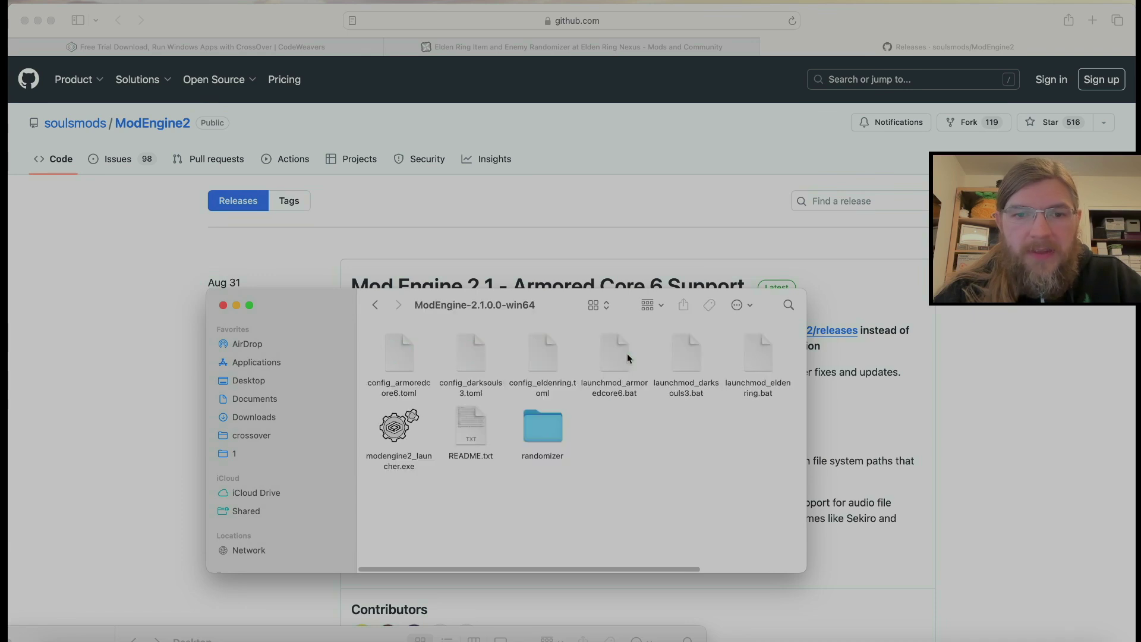
{"action": "left_click", "coordinate": [556, 433]}
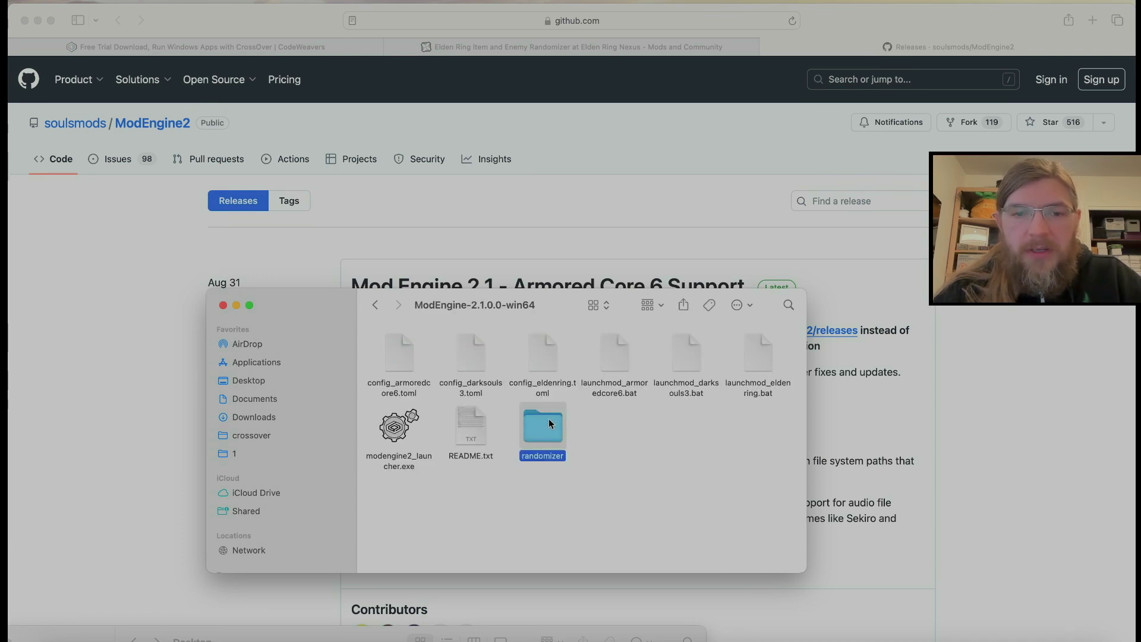
{"action": "double_click", "coordinate": [548, 422]}
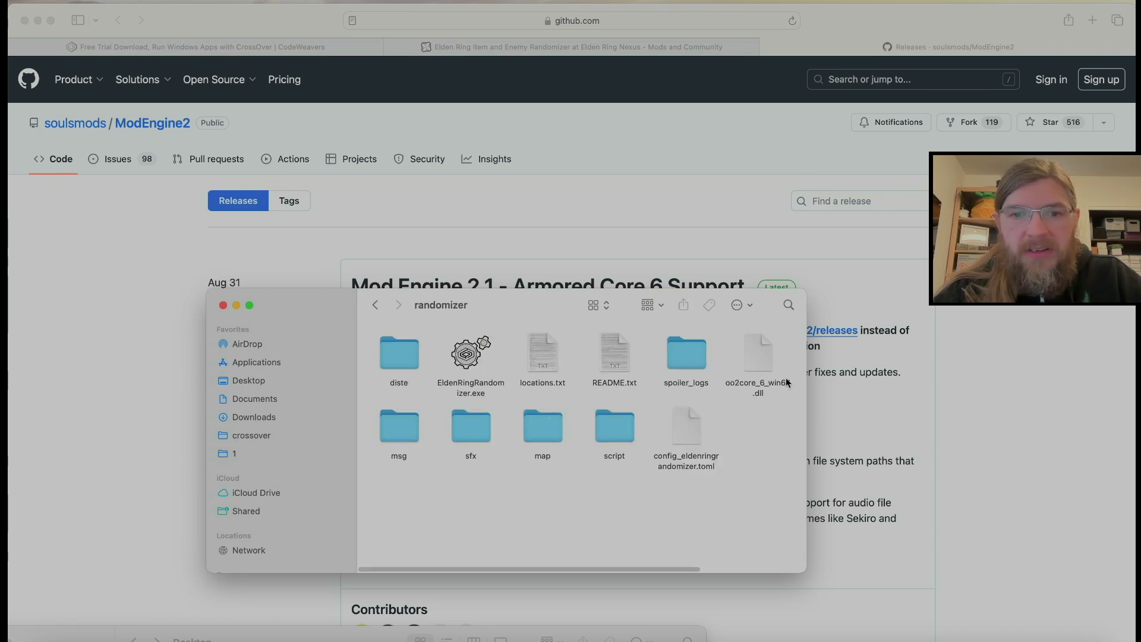
{"action": "left_click", "coordinate": [473, 363]}
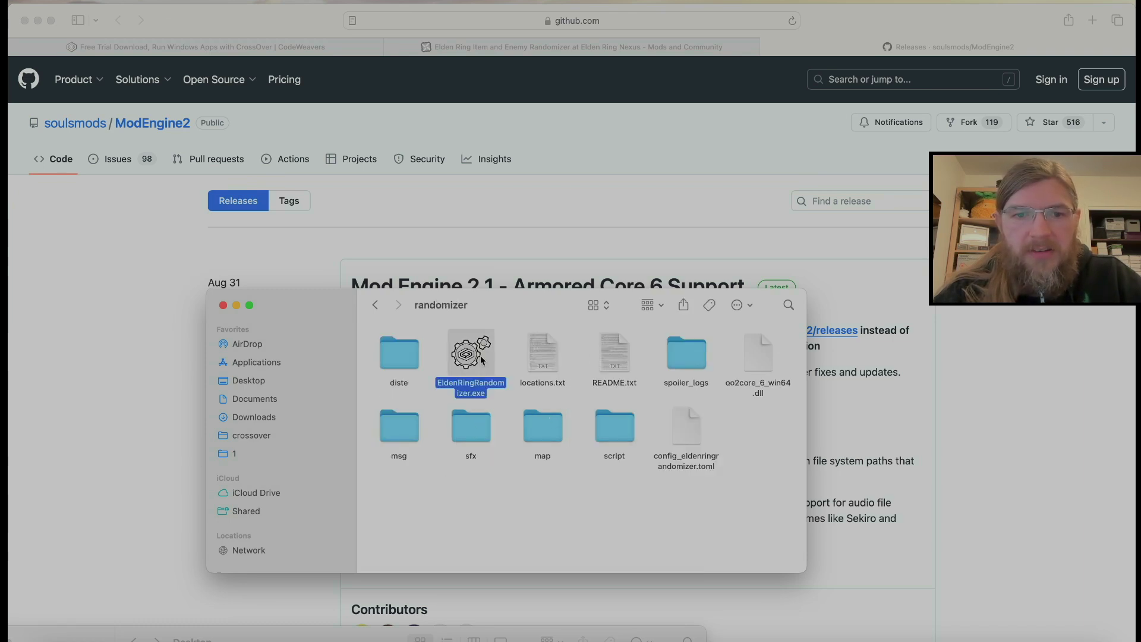
{"action": "double_click", "coordinate": [472, 361]}
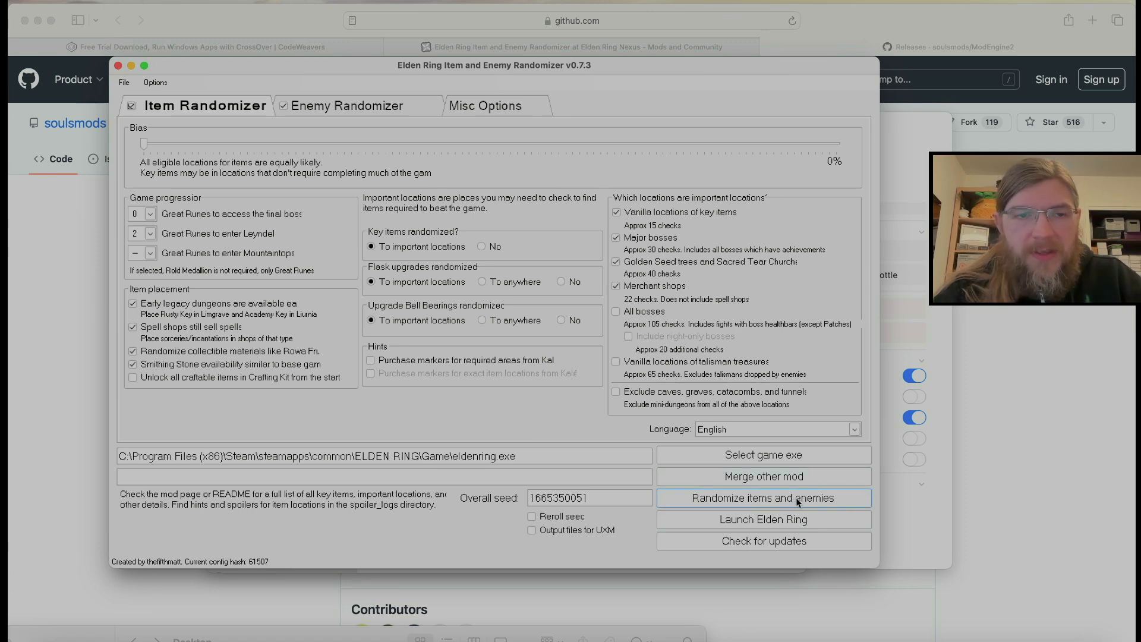
Step: Close the randomizer and return to the ModEngine-2.1.0.0-win64 folder in Finder
{"action": "left_click", "coordinate": [119, 66]}
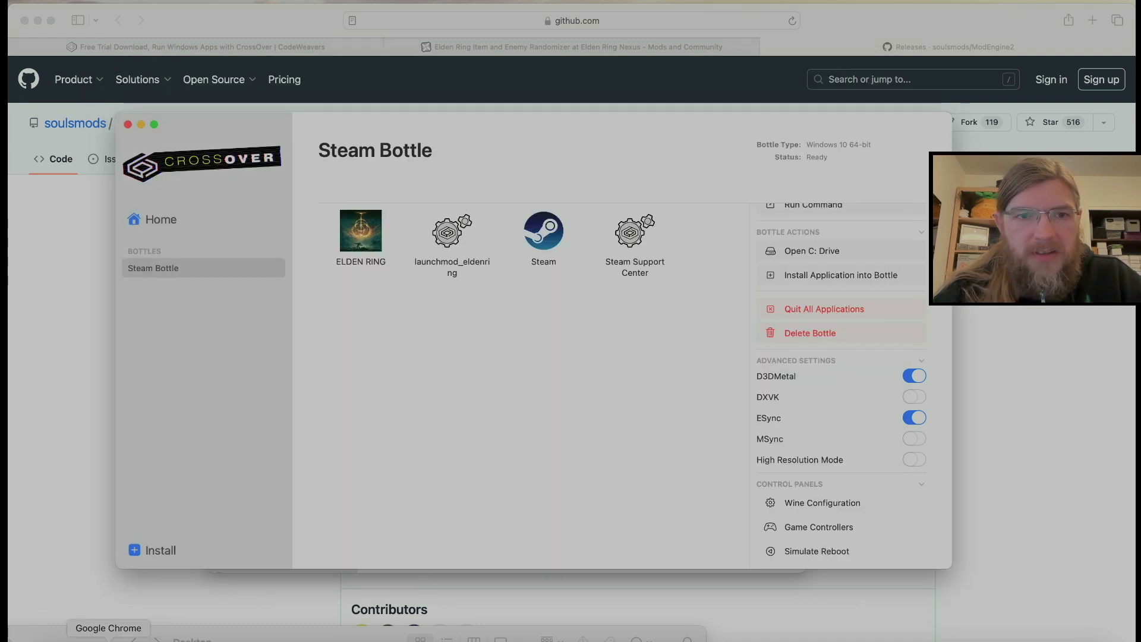
{"action": "left_click", "coordinate": [47, 639]}
{"action": "left_click", "coordinate": [581, 474]}
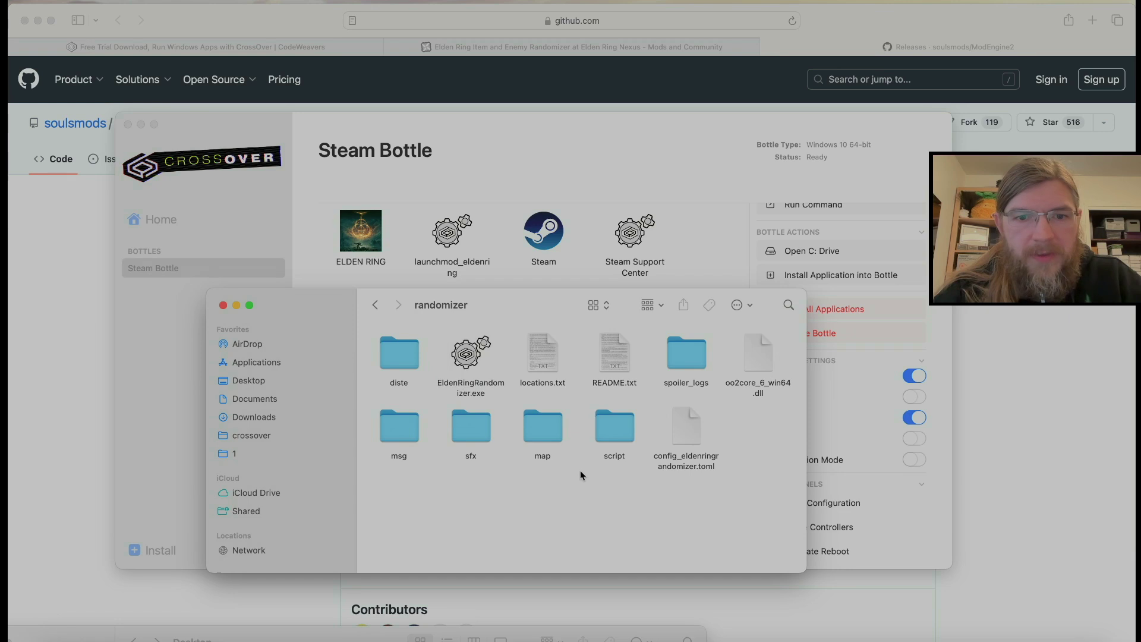
{"action": "left_click", "coordinate": [376, 305]}
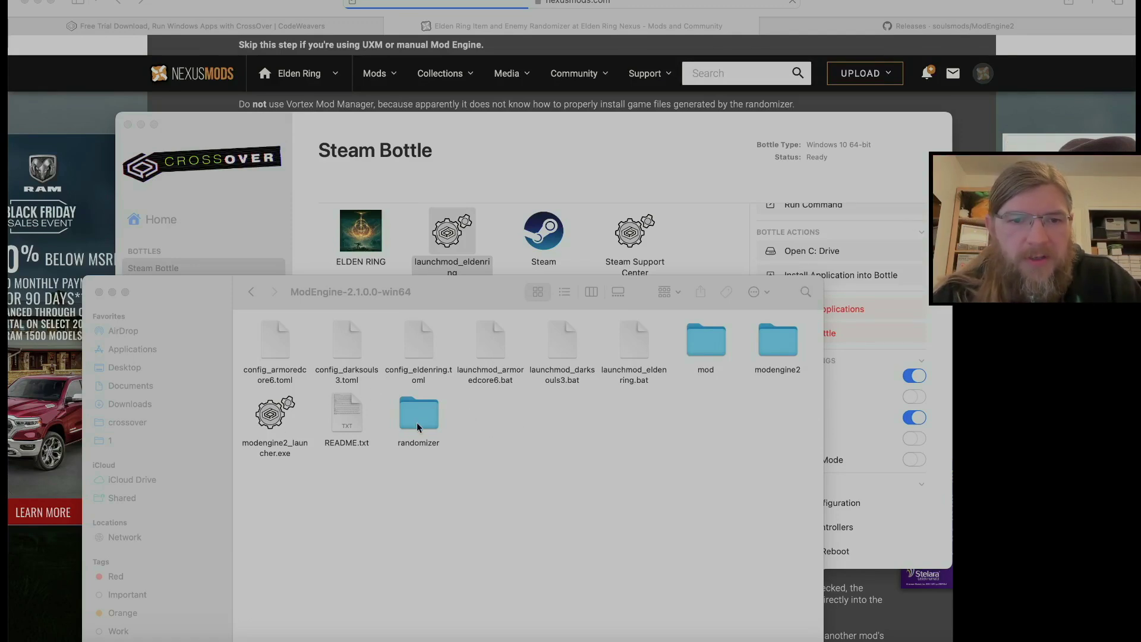
Step: Open config_eldenring.toml with TextEdit
{"action": "left_click", "coordinate": [426, 349]}
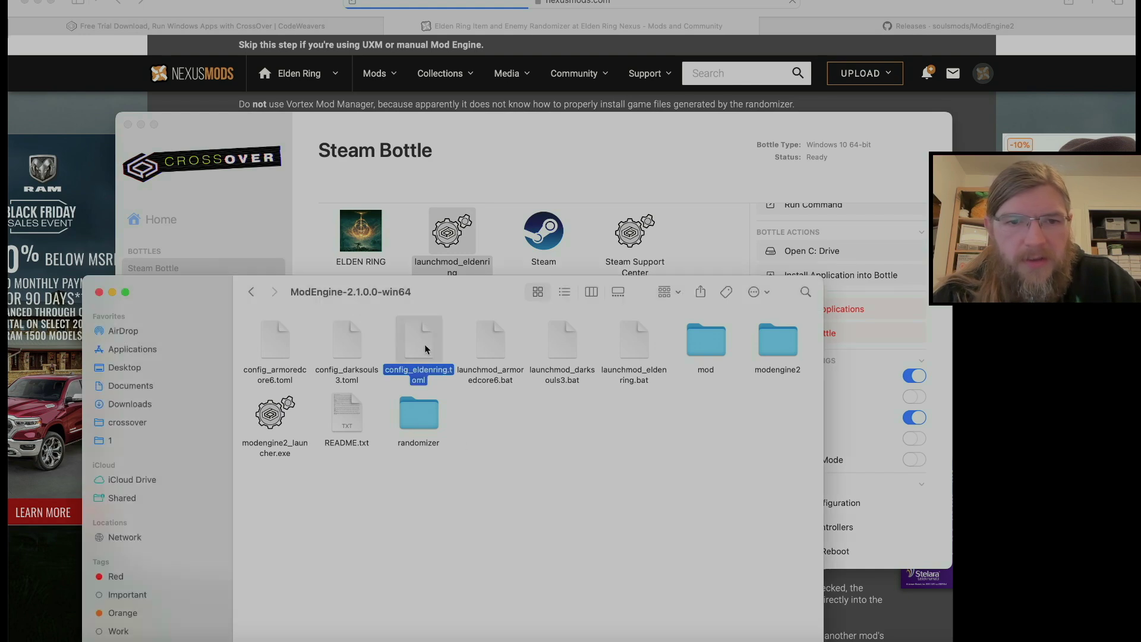
{"action": "right_click", "coordinate": [419, 342]}
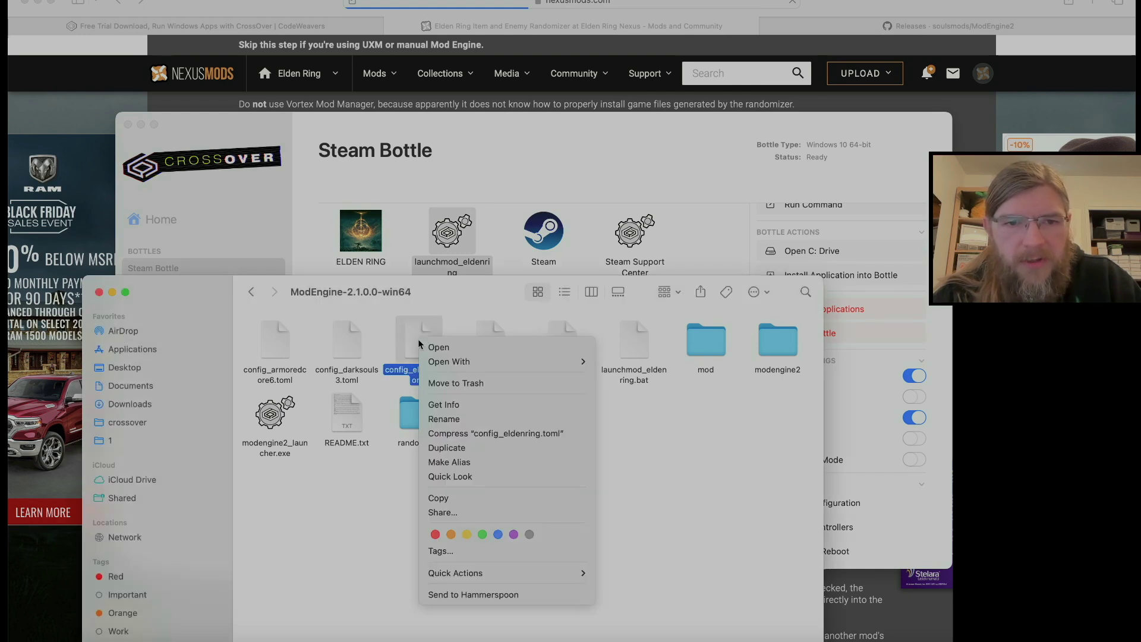
{"action": "mouse_move", "coordinate": [492, 367]}
{"action": "left_click", "coordinate": [629, 363]}
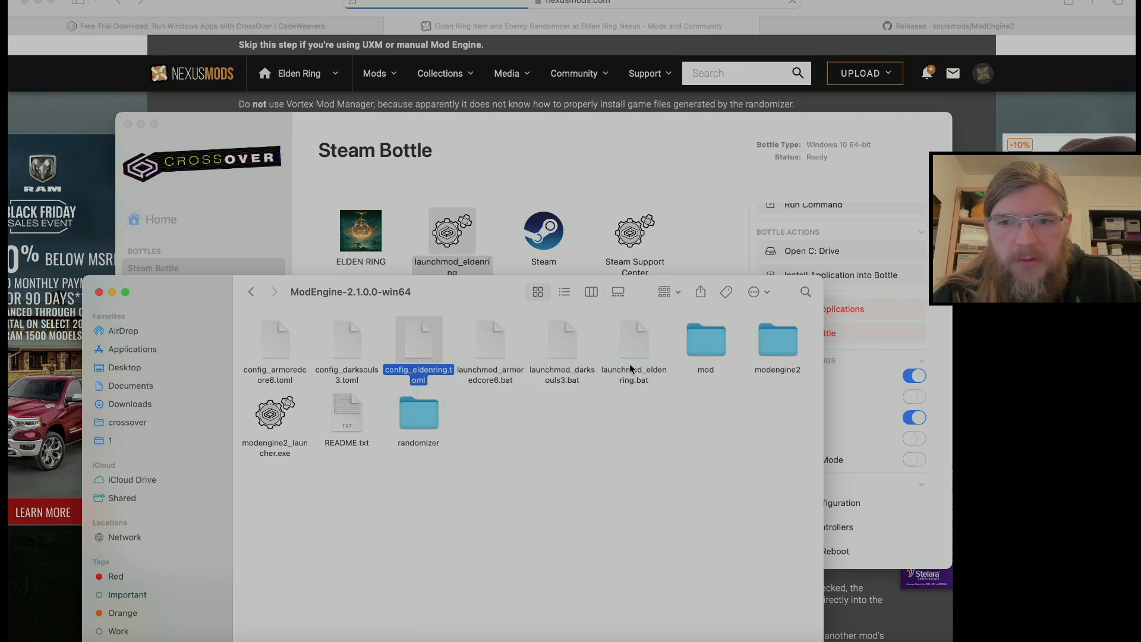
Step: Widen the editor and confirm enabled = true and the "randomizer" mod path
{"action": "left_click_drag", "start_coordinate": [549, 287], "coordinate": [865, 411]}
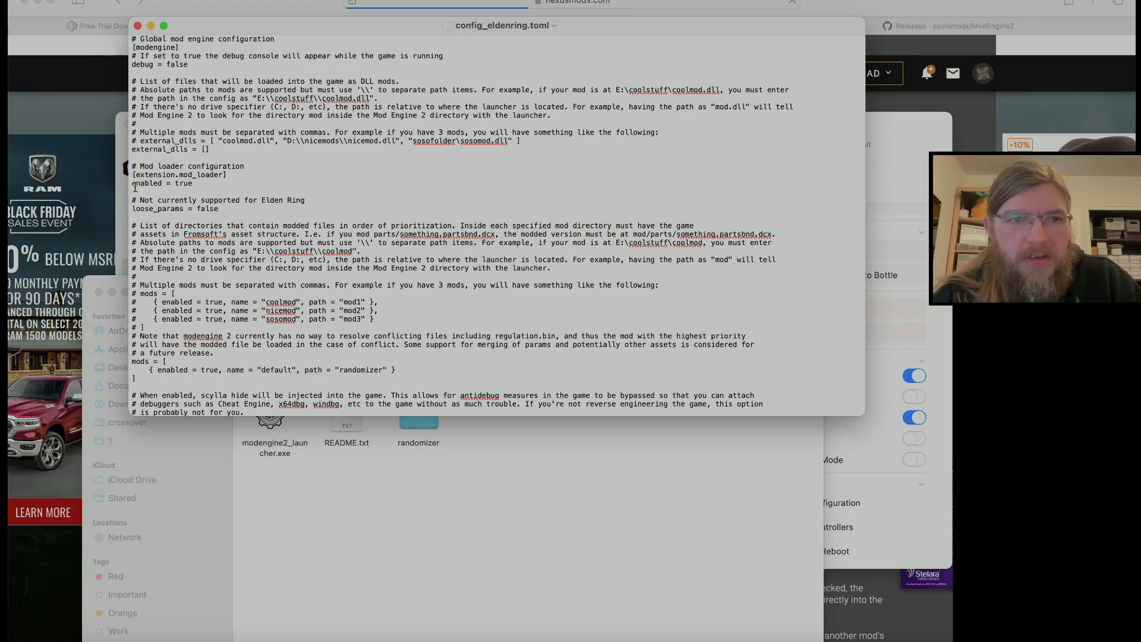
{"action": "double_click", "coordinate": [183, 183]}
{"action": "left_click", "coordinate": [209, 184]}
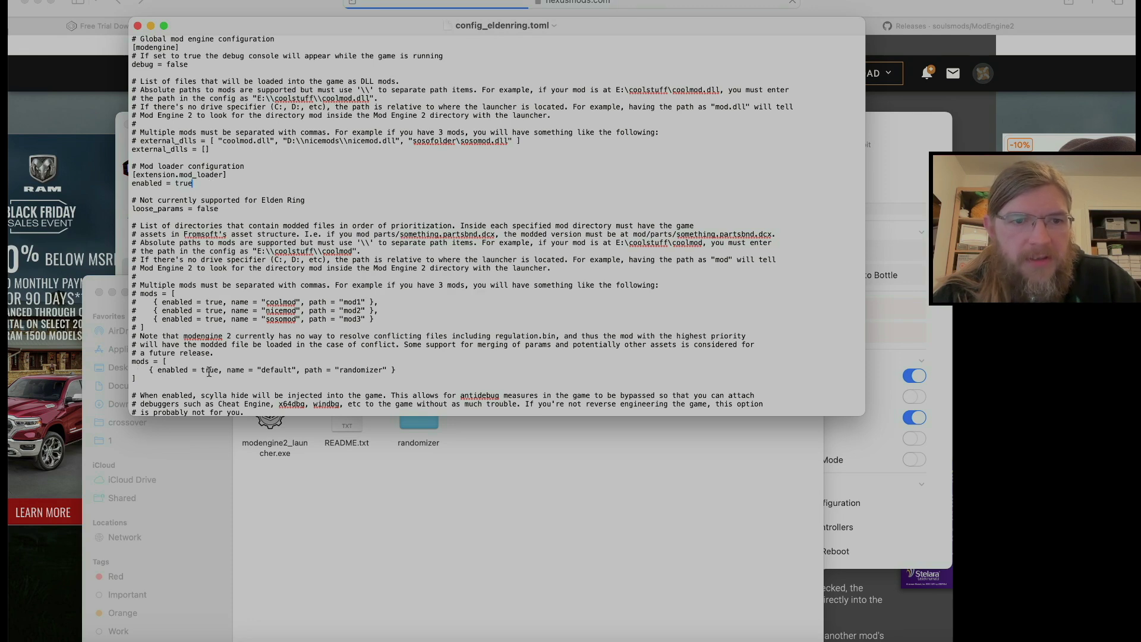
{"action": "double_click", "coordinate": [359, 369]}
Step: Compare with the randomizer folder in Finder, then close config_eldenring.toml
{"action": "left_click", "coordinate": [467, 452]}
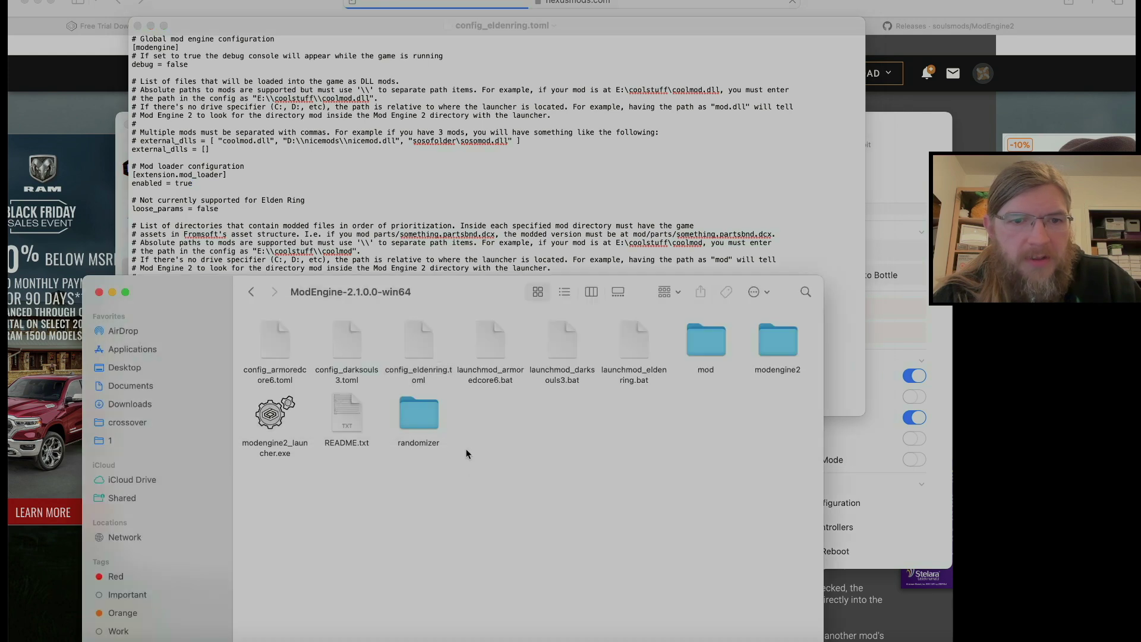
{"action": "left_click", "coordinate": [426, 427]}
{"action": "left_click_drag", "start_coordinate": [456, 291], "coordinate": [797, 112]}
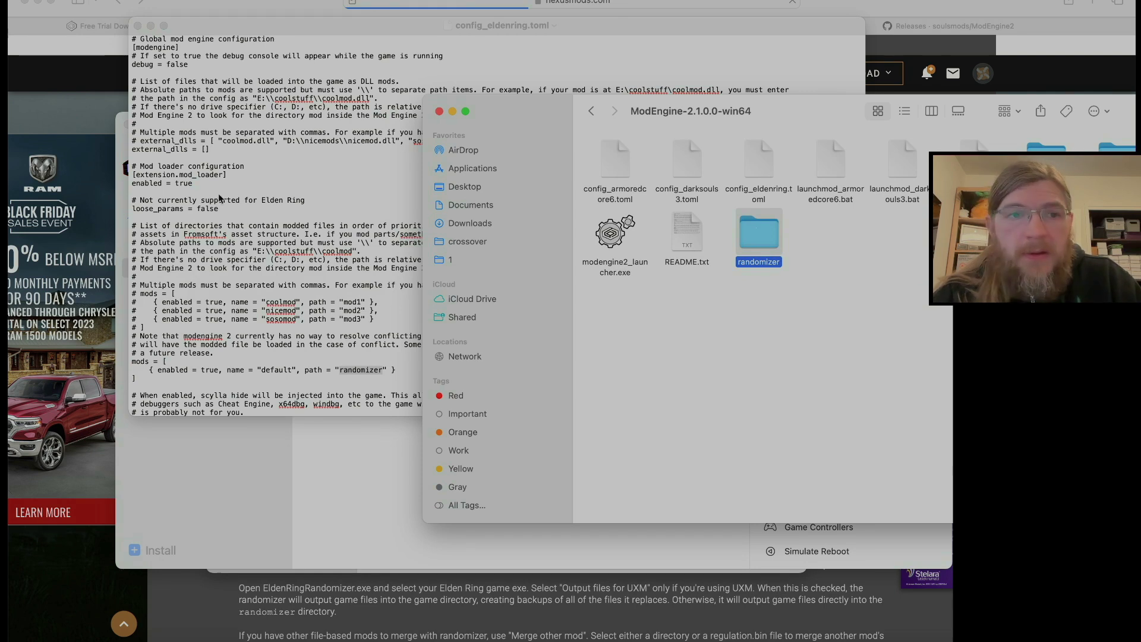
{"action": "left_click", "coordinate": [176, 29]}
{"action": "scroll", "coordinate": [176, 35], "scroll_direction": "down", "scroll_amount": 2}
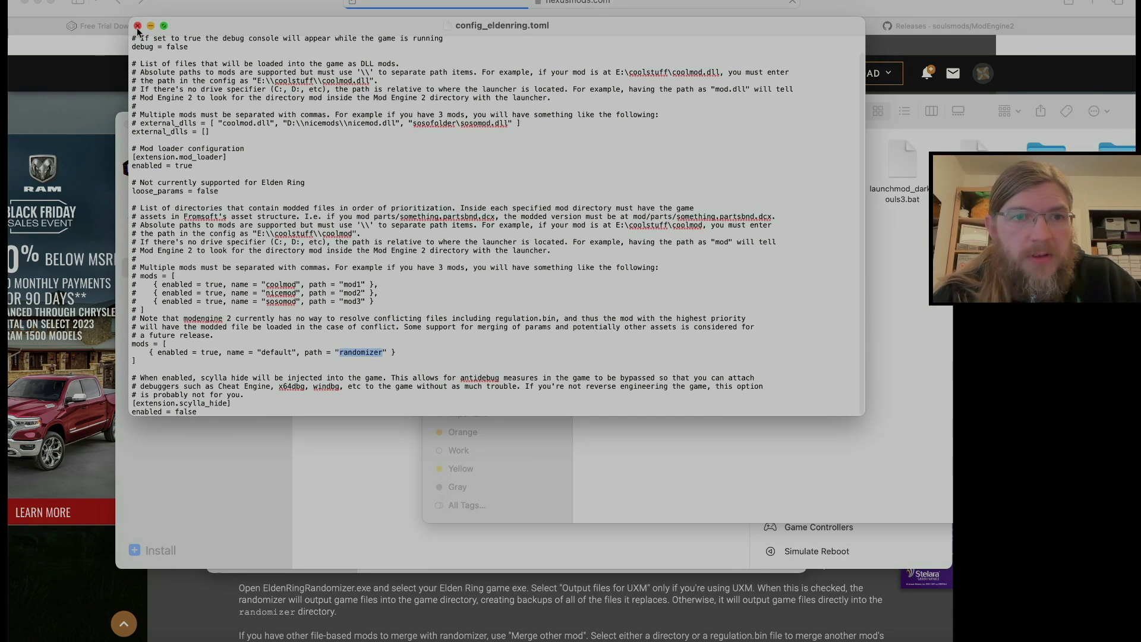
{"action": "left_click", "coordinate": [137, 26]}
{"action": "left_click", "coordinate": [908, 262]}
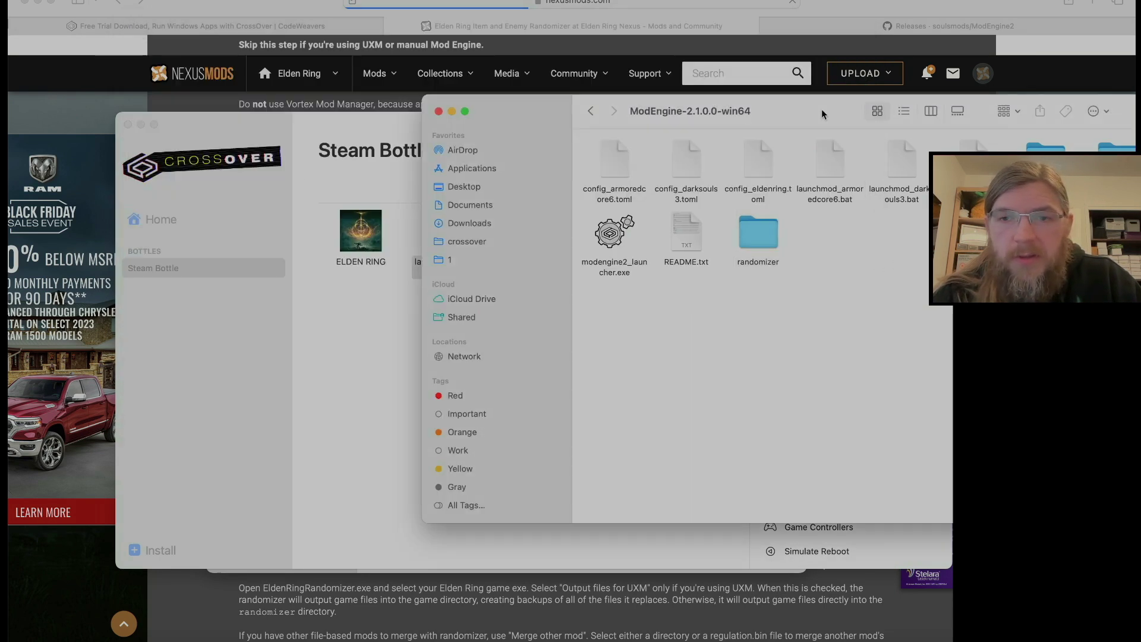
Step: Place the ModEngine folder over the Steam Bottle and select launchmod_eldenring.bat
{"action": "left_click_drag", "start_coordinate": [822, 113], "coordinate": [618, 208]}
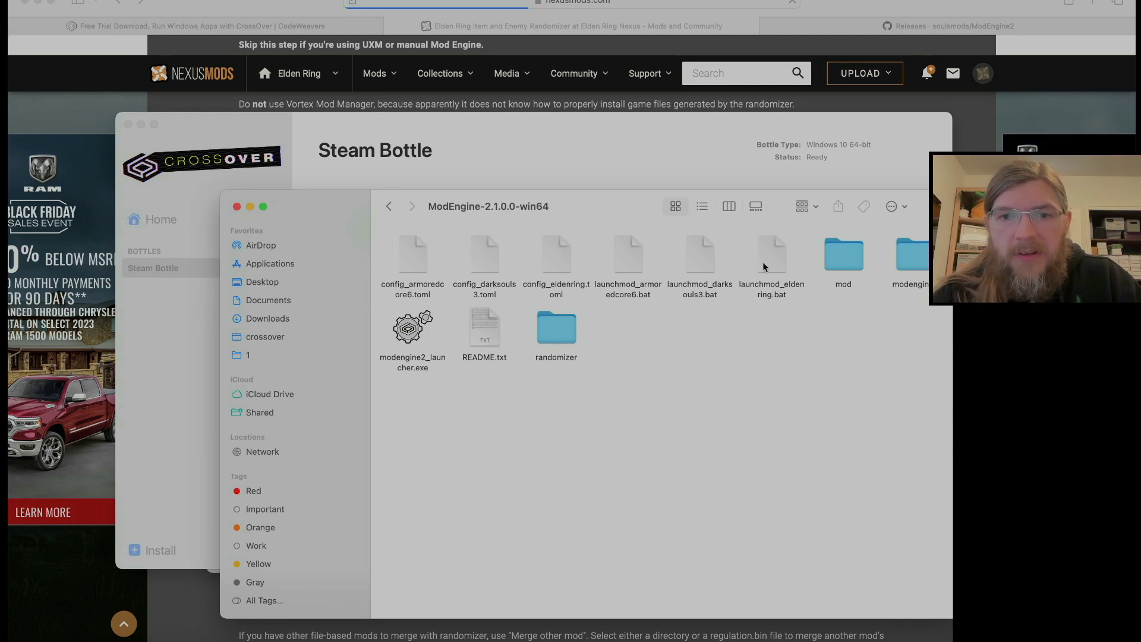
{"action": "left_click", "coordinate": [769, 277]}
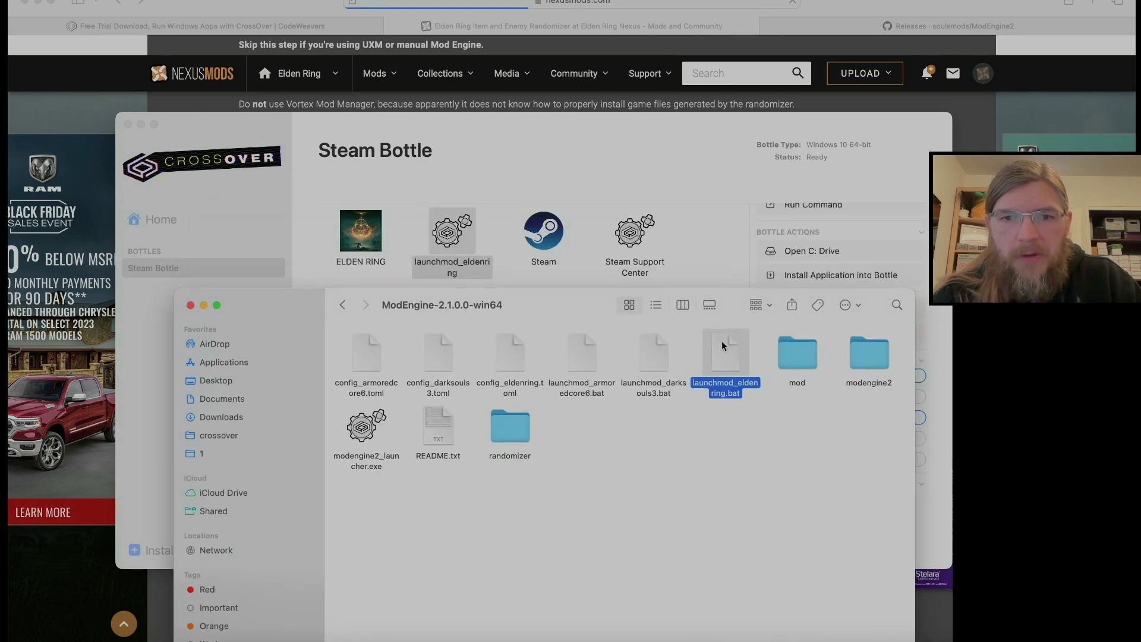
{"action": "left_click", "coordinate": [708, 269]}
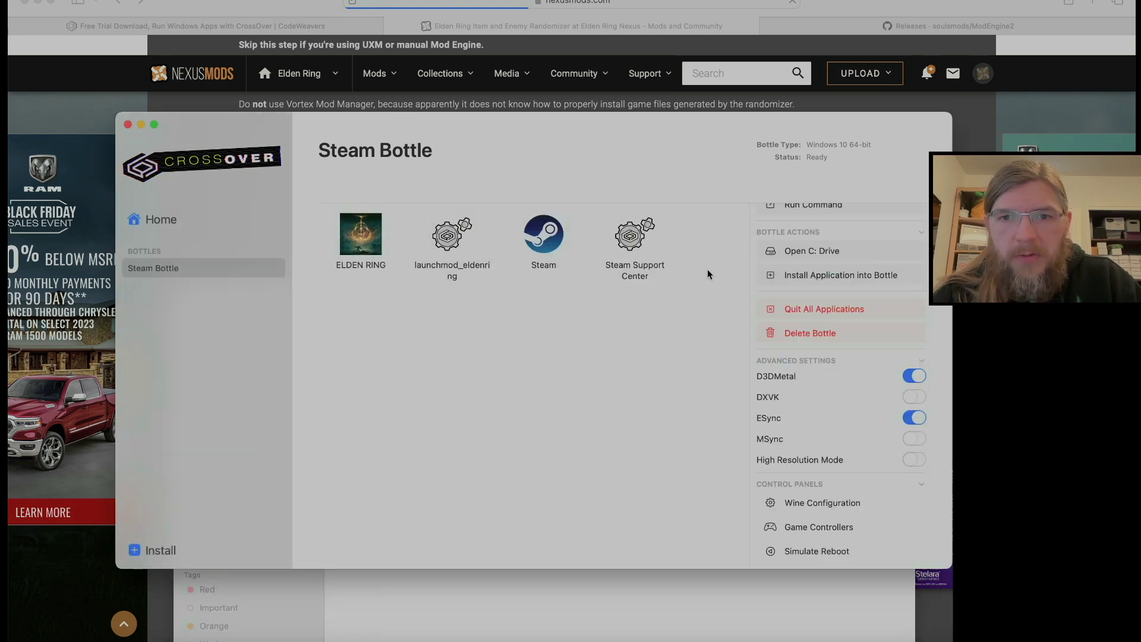
{"action": "scroll", "coordinate": [840, 365], "scroll_direction": "up", "scroll_amount": 2}
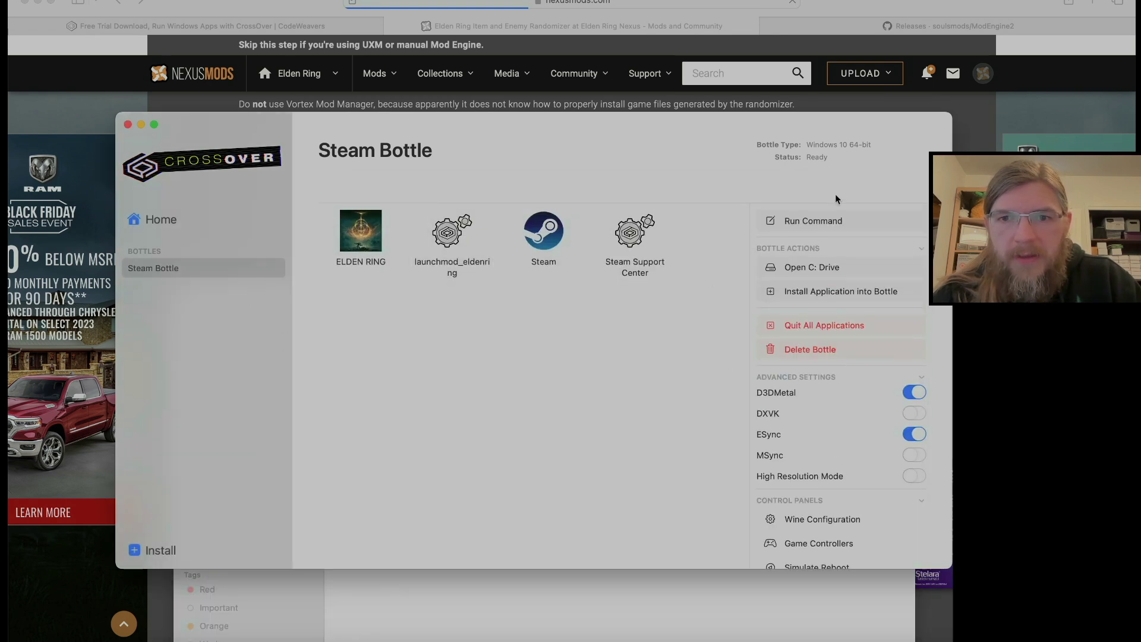
Step: Run drive_c/users/crossover/Desktop/ModEngine-2.1.0.0-win64/launchmod_eldenring.bat via the bottle's Run Command
{"action": "left_click", "coordinate": [806, 223]}
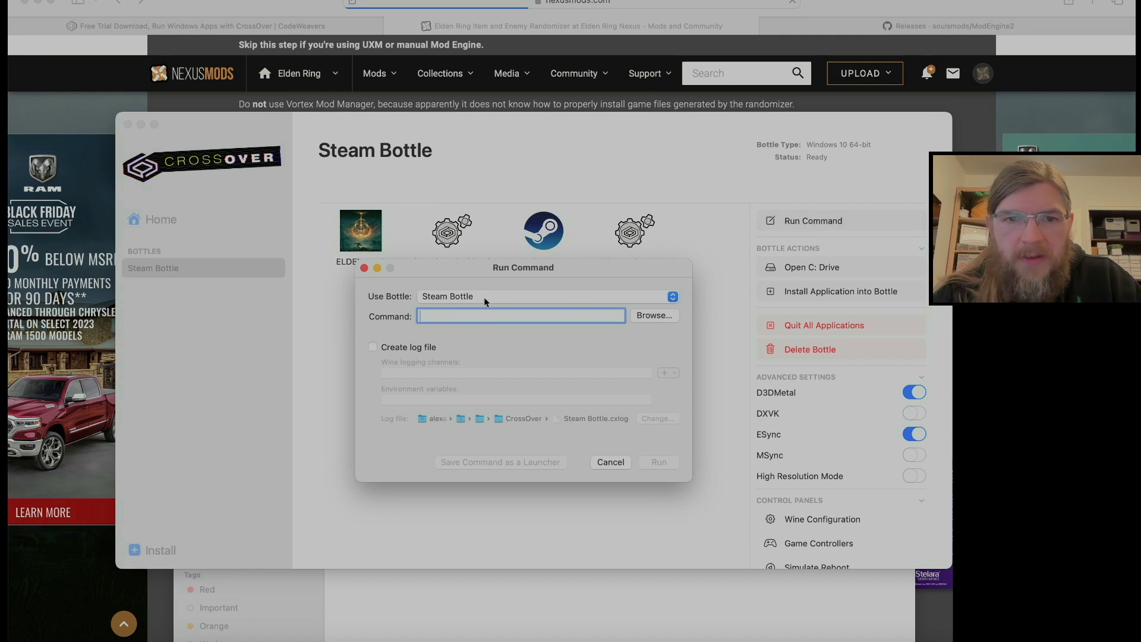
{"action": "left_click", "coordinate": [653, 315]}
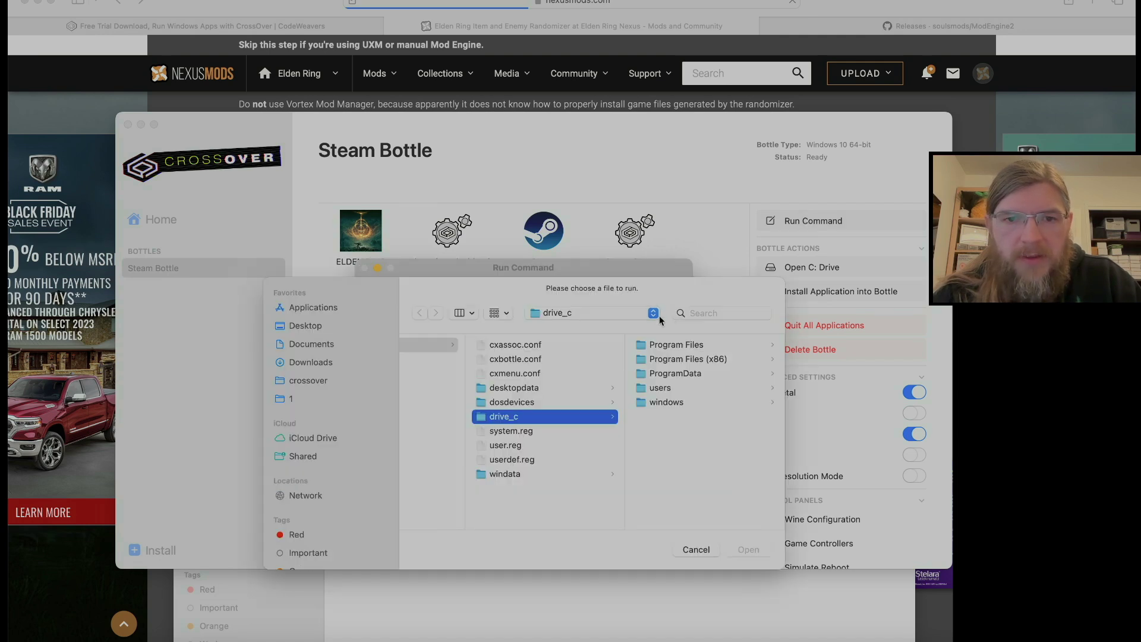
{"action": "left_click", "coordinate": [677, 388]}
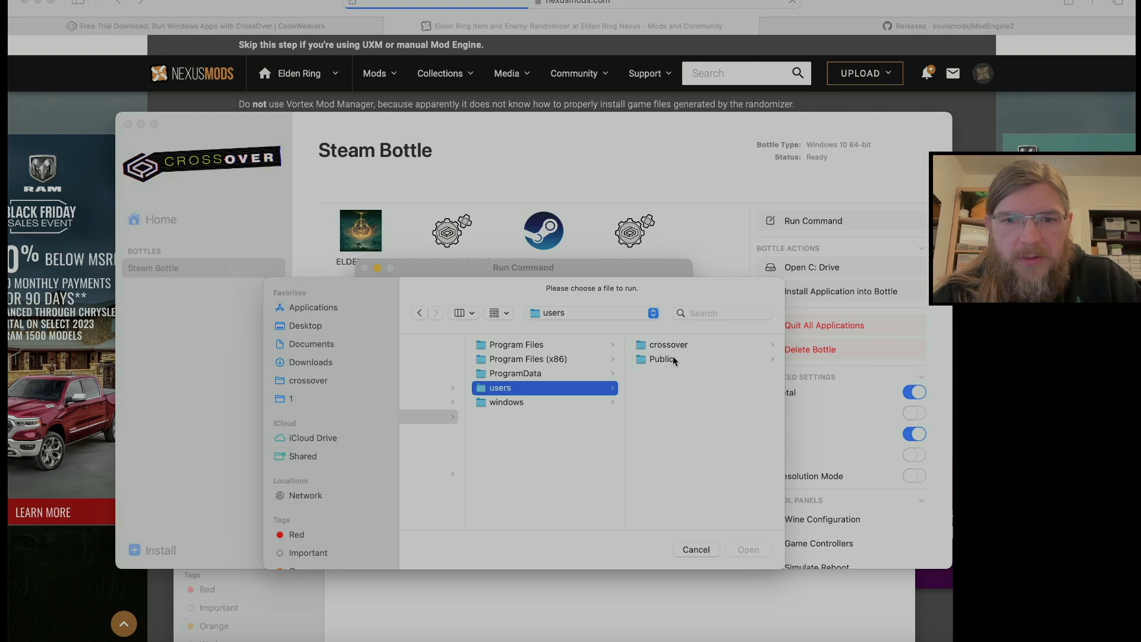
{"action": "left_click", "coordinate": [673, 344]}
{"action": "left_click", "coordinate": [674, 373]}
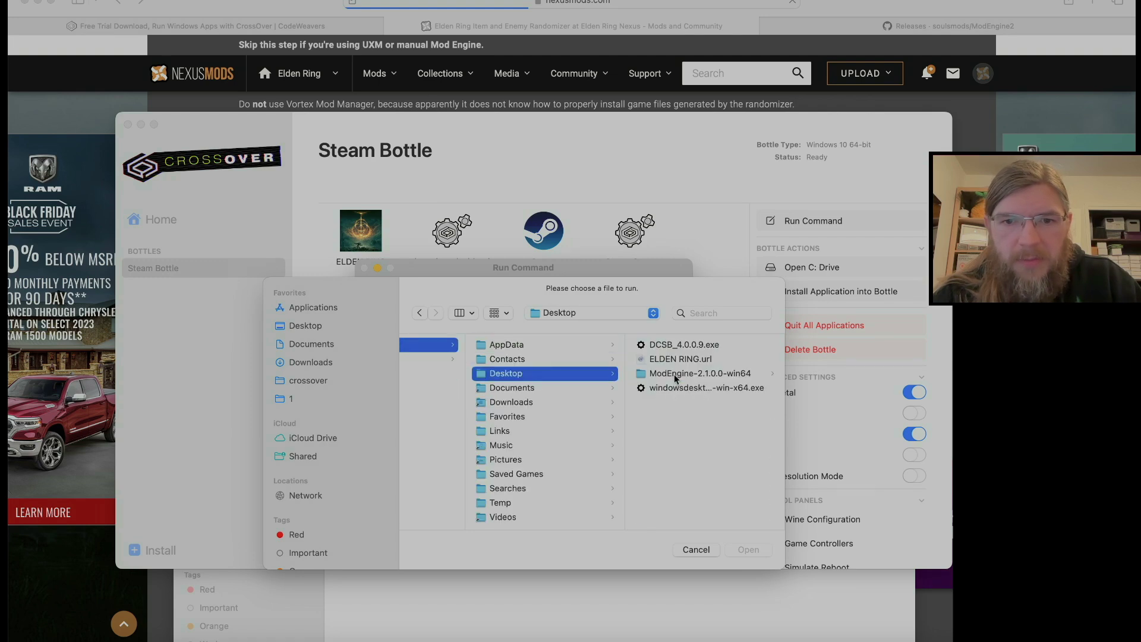
{"action": "left_click", "coordinate": [675, 373]}
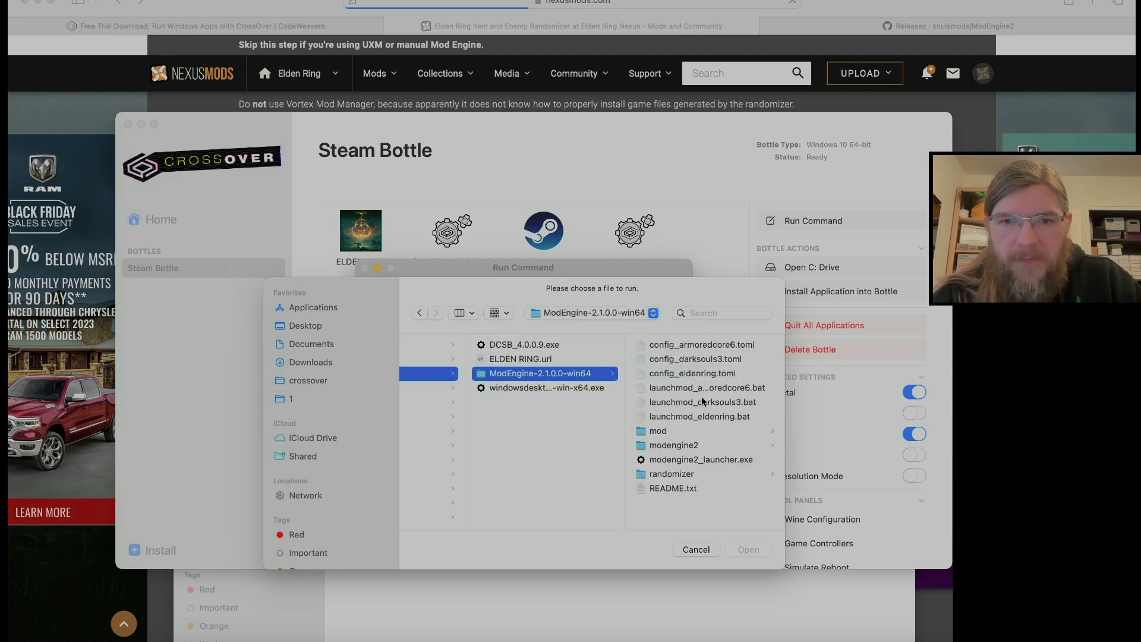
{"action": "left_click", "coordinate": [722, 416]}
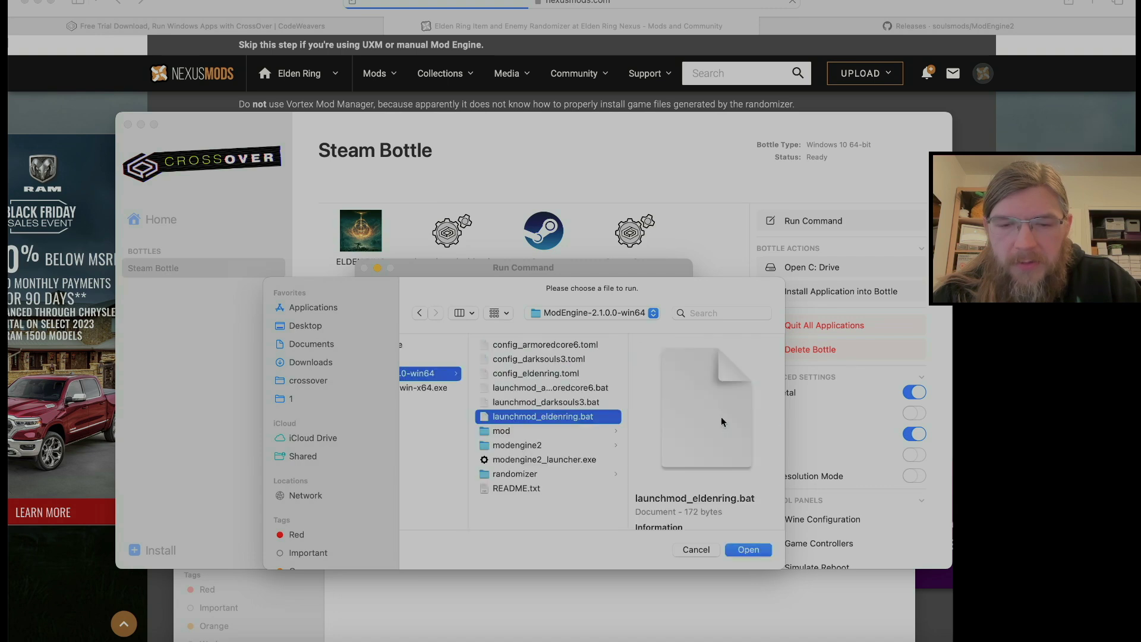
{"action": "left_click", "coordinate": [748, 548]}
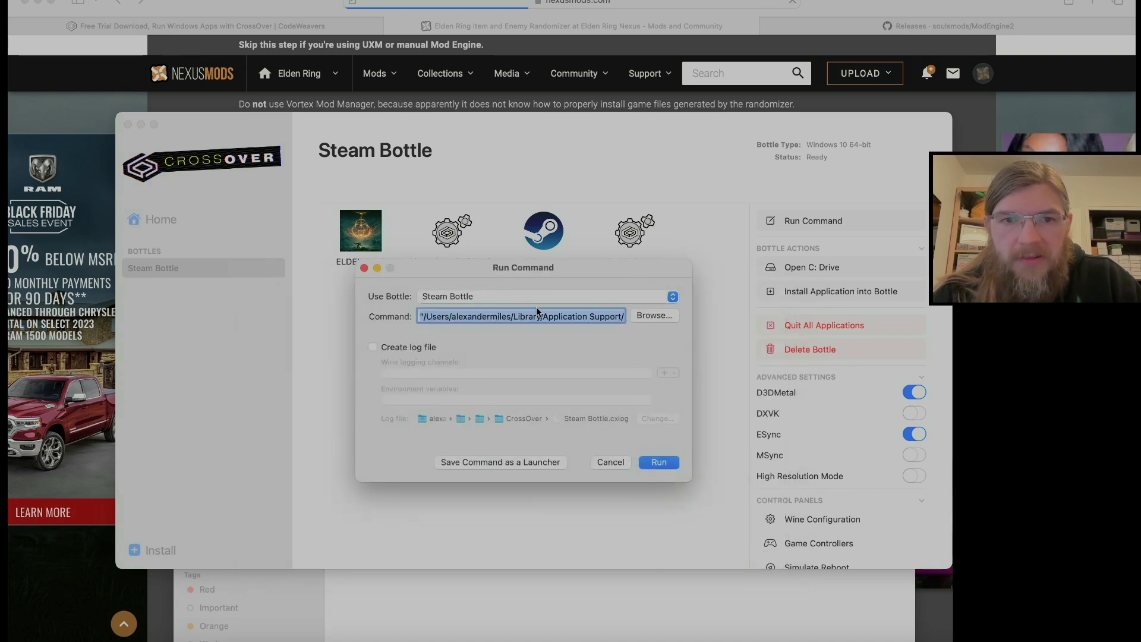
{"action": "left_click_drag", "start_coordinate": [547, 303], "coordinate": [531, 352]}
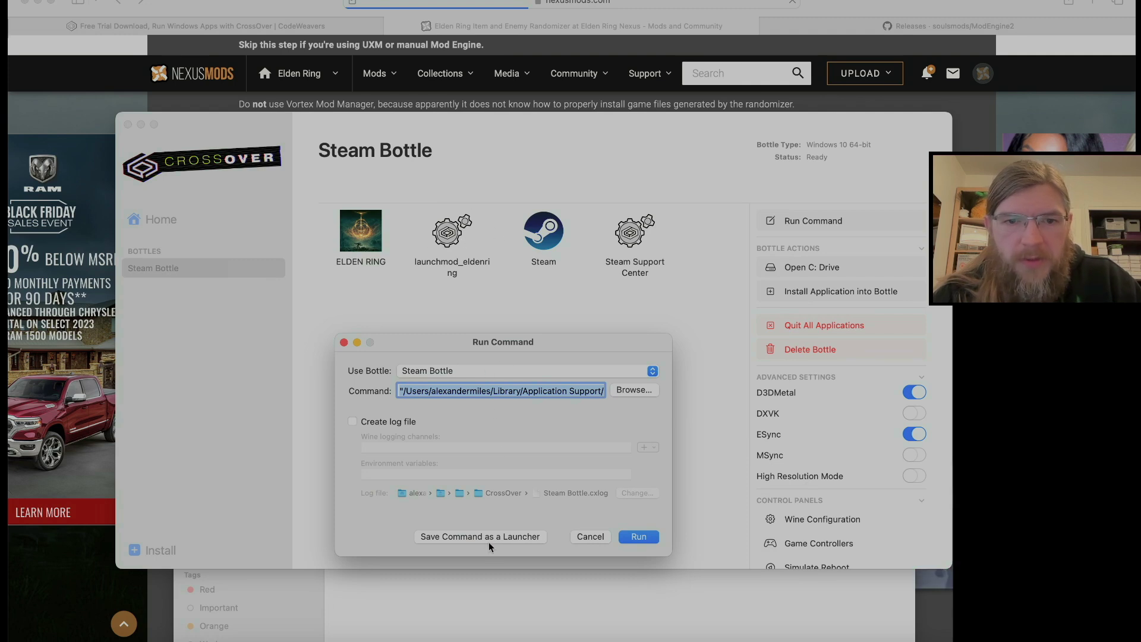
{"action": "left_click", "coordinate": [632, 536]}
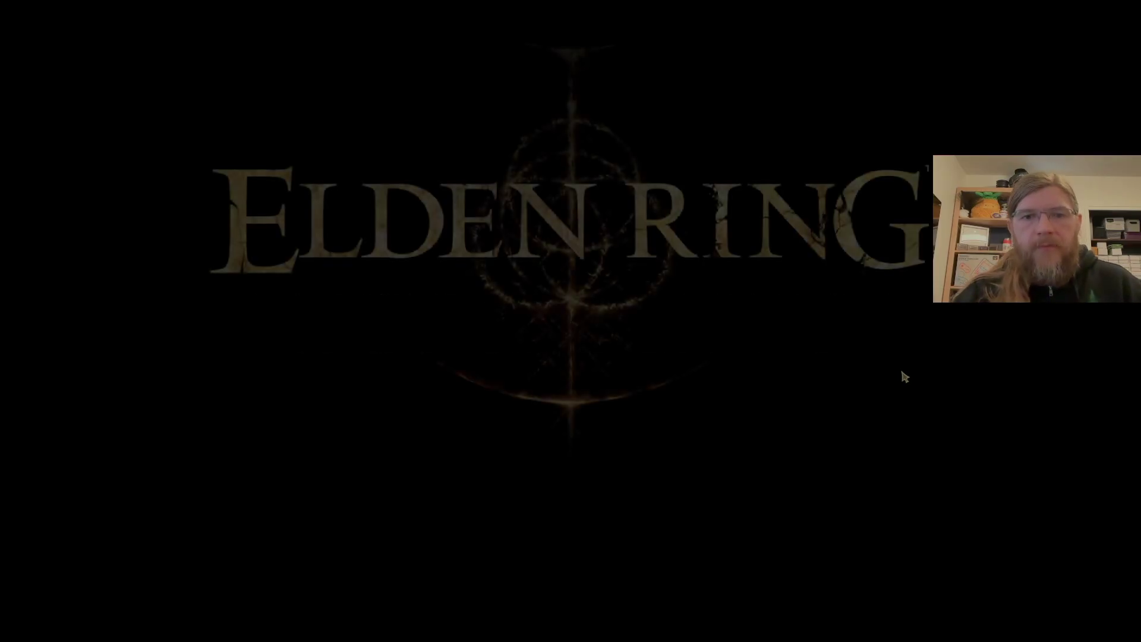
Step: Get past the title screen, start a New Game and choose body Type A
{"action": "key", "text": "Return"}
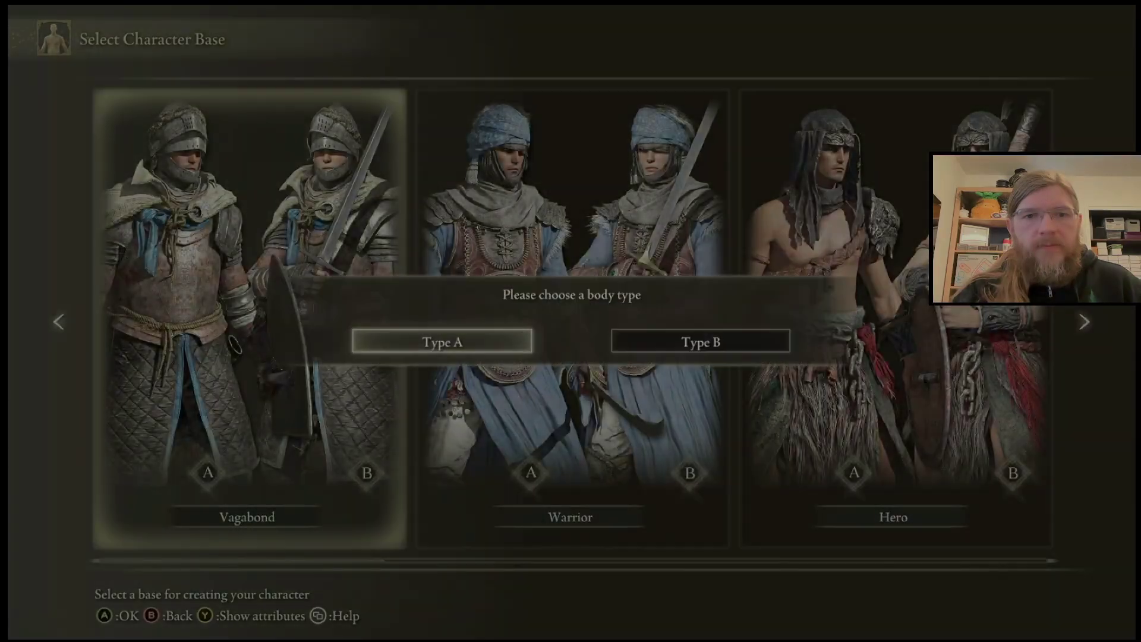
{"action": "key", "text": "Return"}
{"action": "key", "text": "Down"}
{"action": "key", "text": "Down"}
{"action": "key", "text": "Down"}
{"action": "key", "text": "Down"}
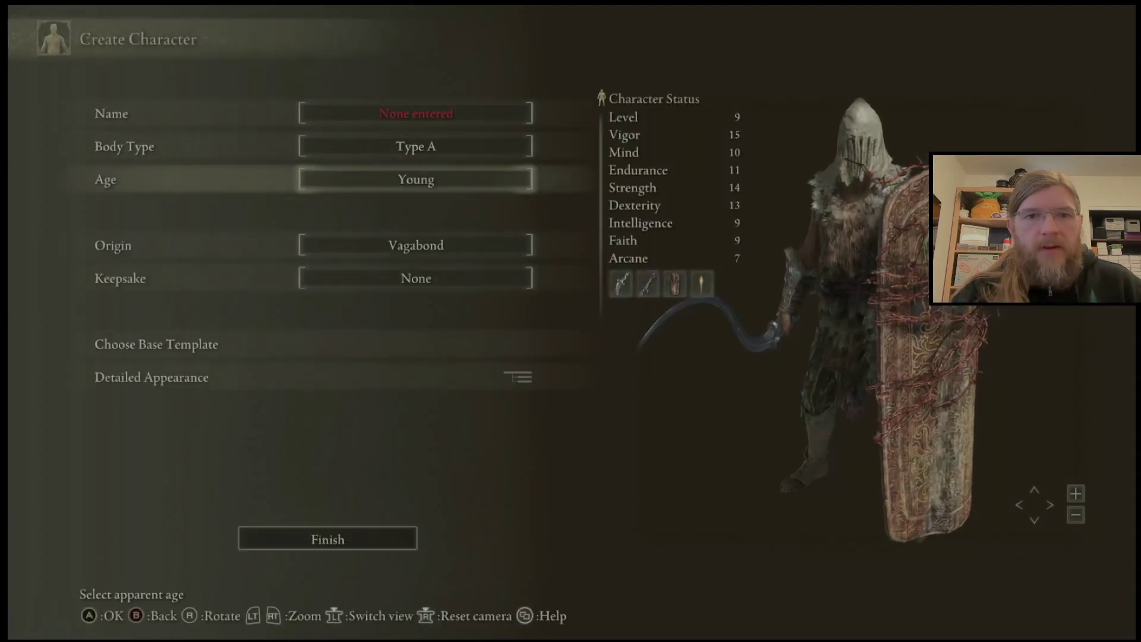
{"action": "key", "text": "Up"}
{"action": "key", "text": "Return"}
Step: Browse the Warrior, Astrologer, Prisoner and Confessor origins to see their randomized gear
{"action": "key", "text": "Down"}
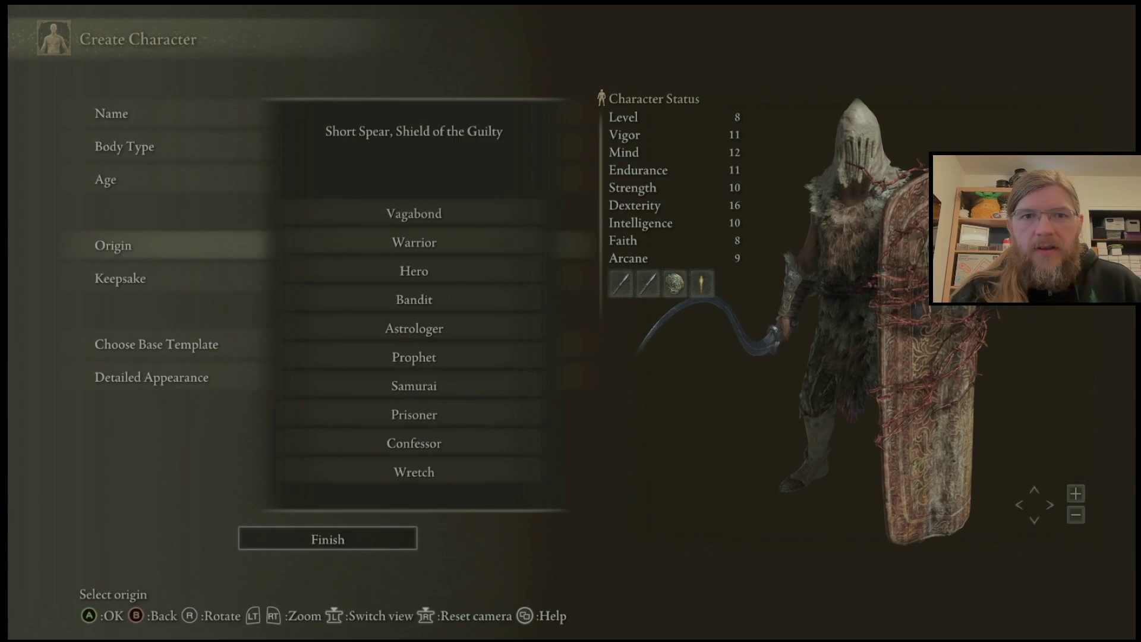
{"action": "key", "text": "Down"}
{"action": "key", "text": "Down"}
{"action": "key", "text": "Down"}
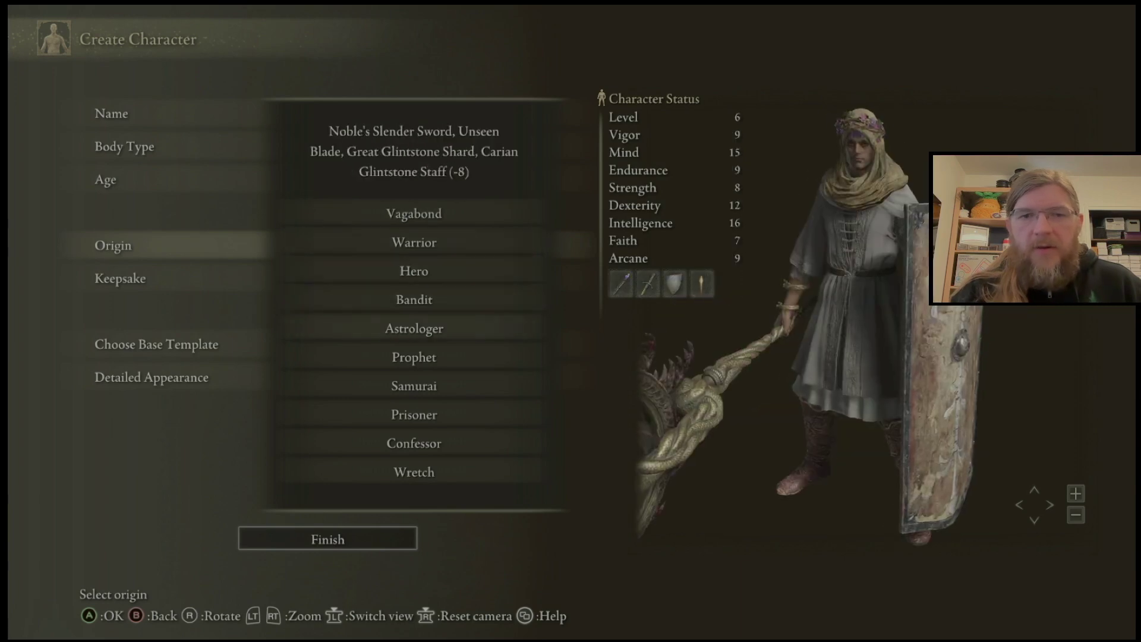
{"action": "key", "text": "Down"}
{"action": "key", "text": "Down"}
{"action": "key", "text": "Down"}
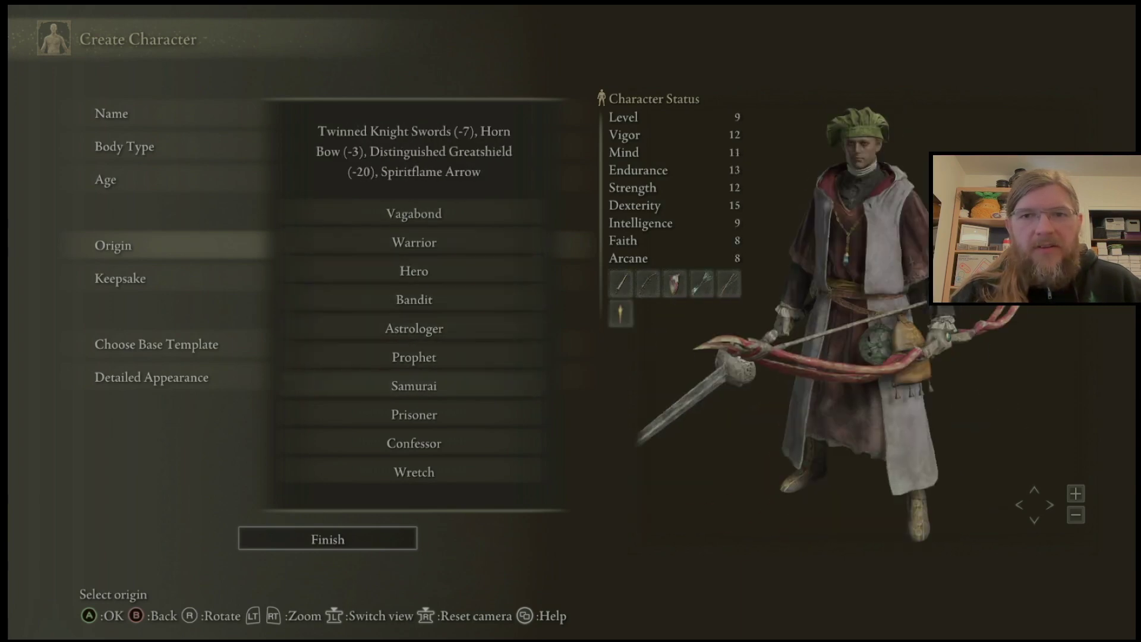
{"action": "key", "text": "Down"}
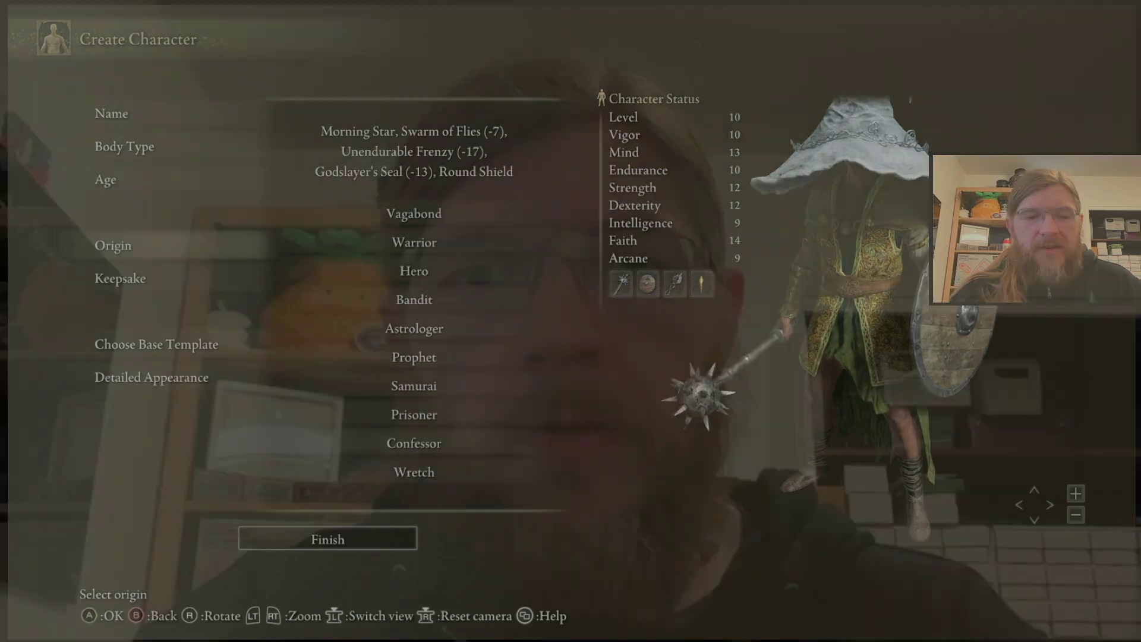